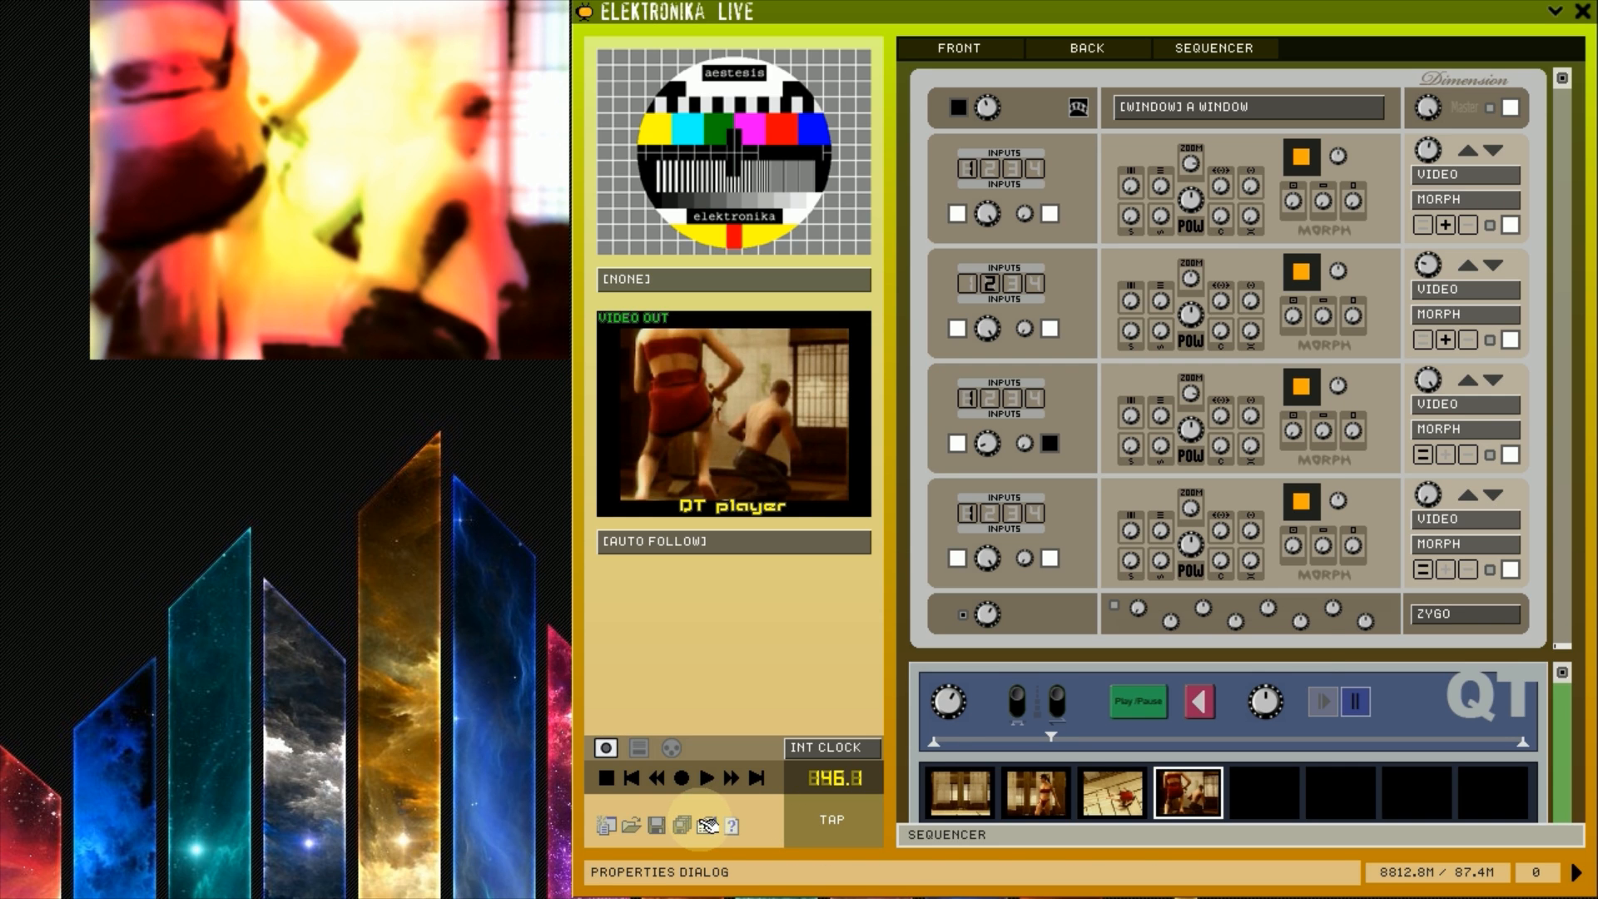
- Open the program properties and enable Akai APC40 as the only MIDI input device
click(709, 825)
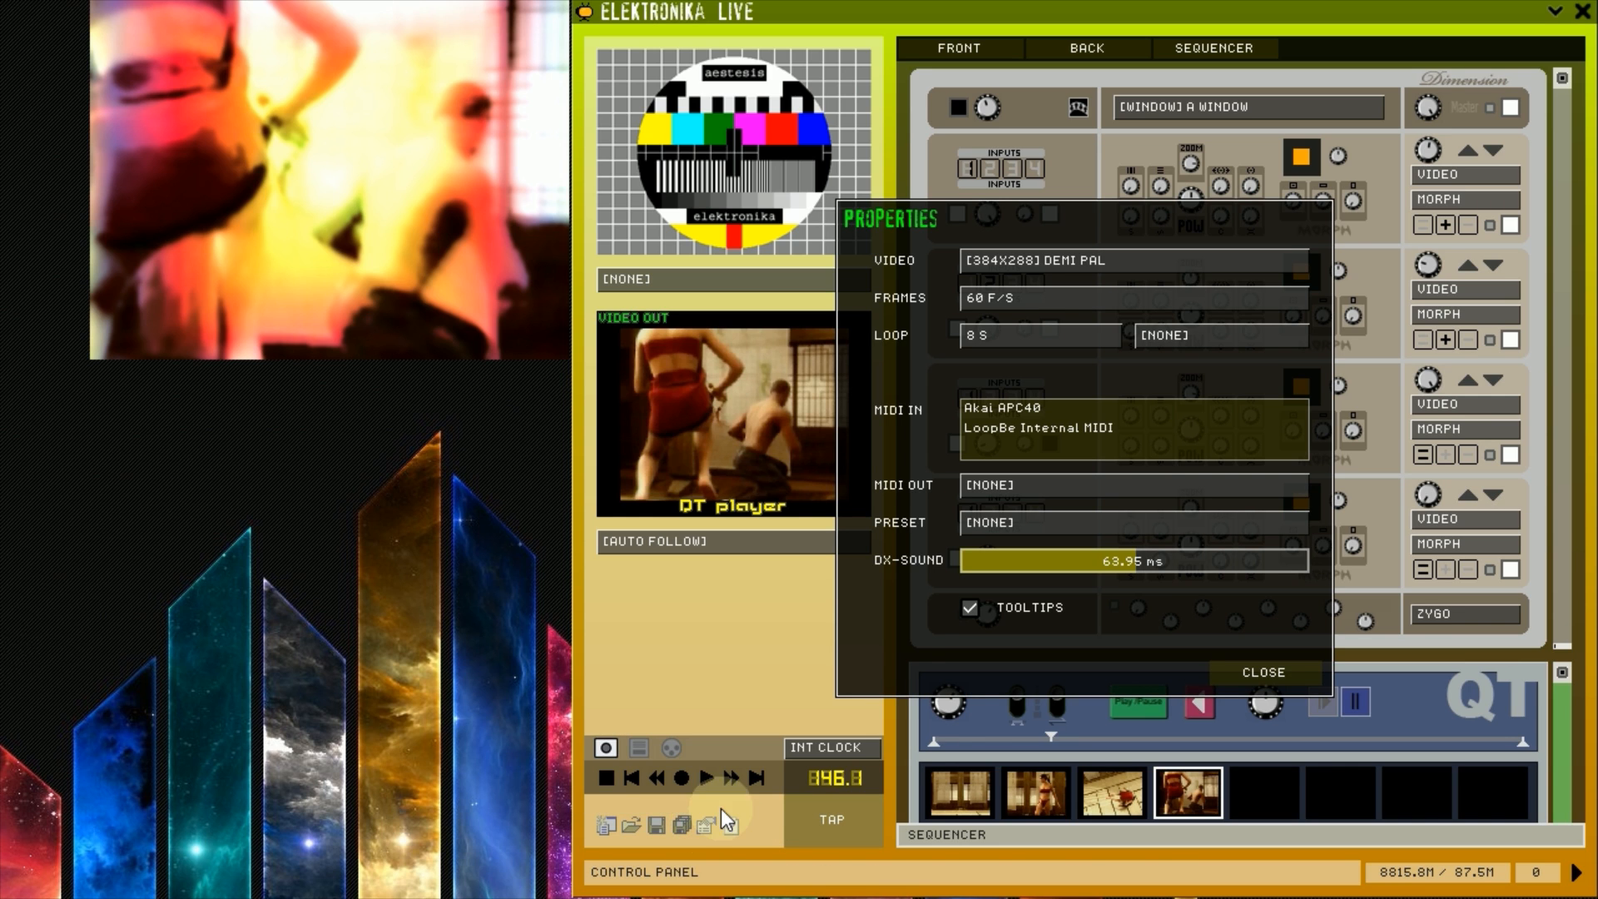
click(1087, 409)
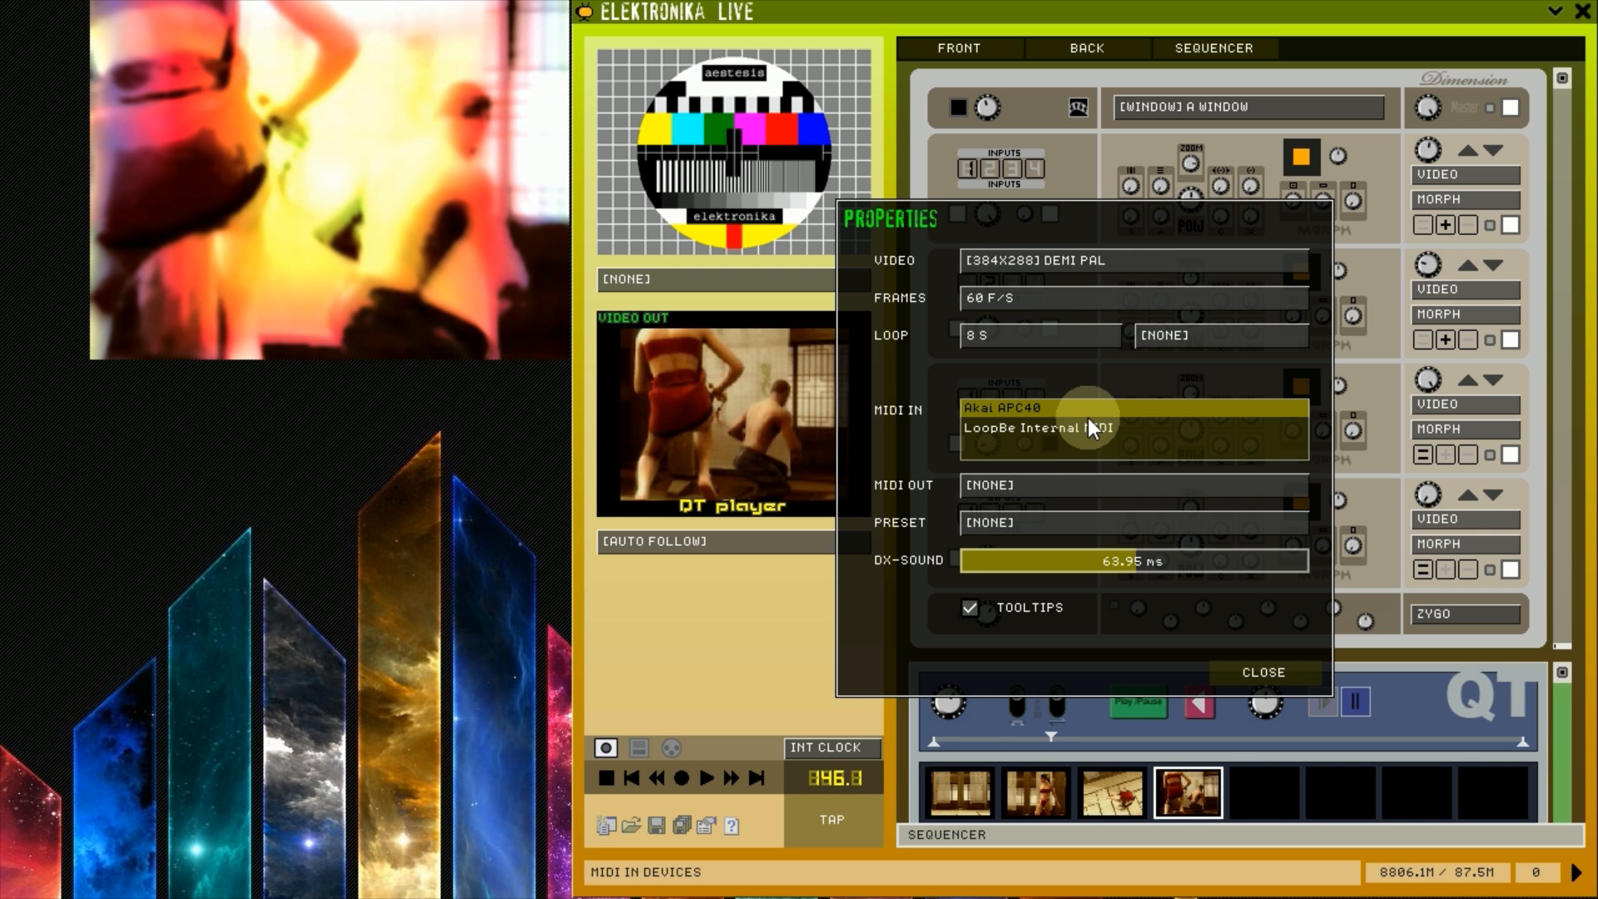
click(1087, 428)
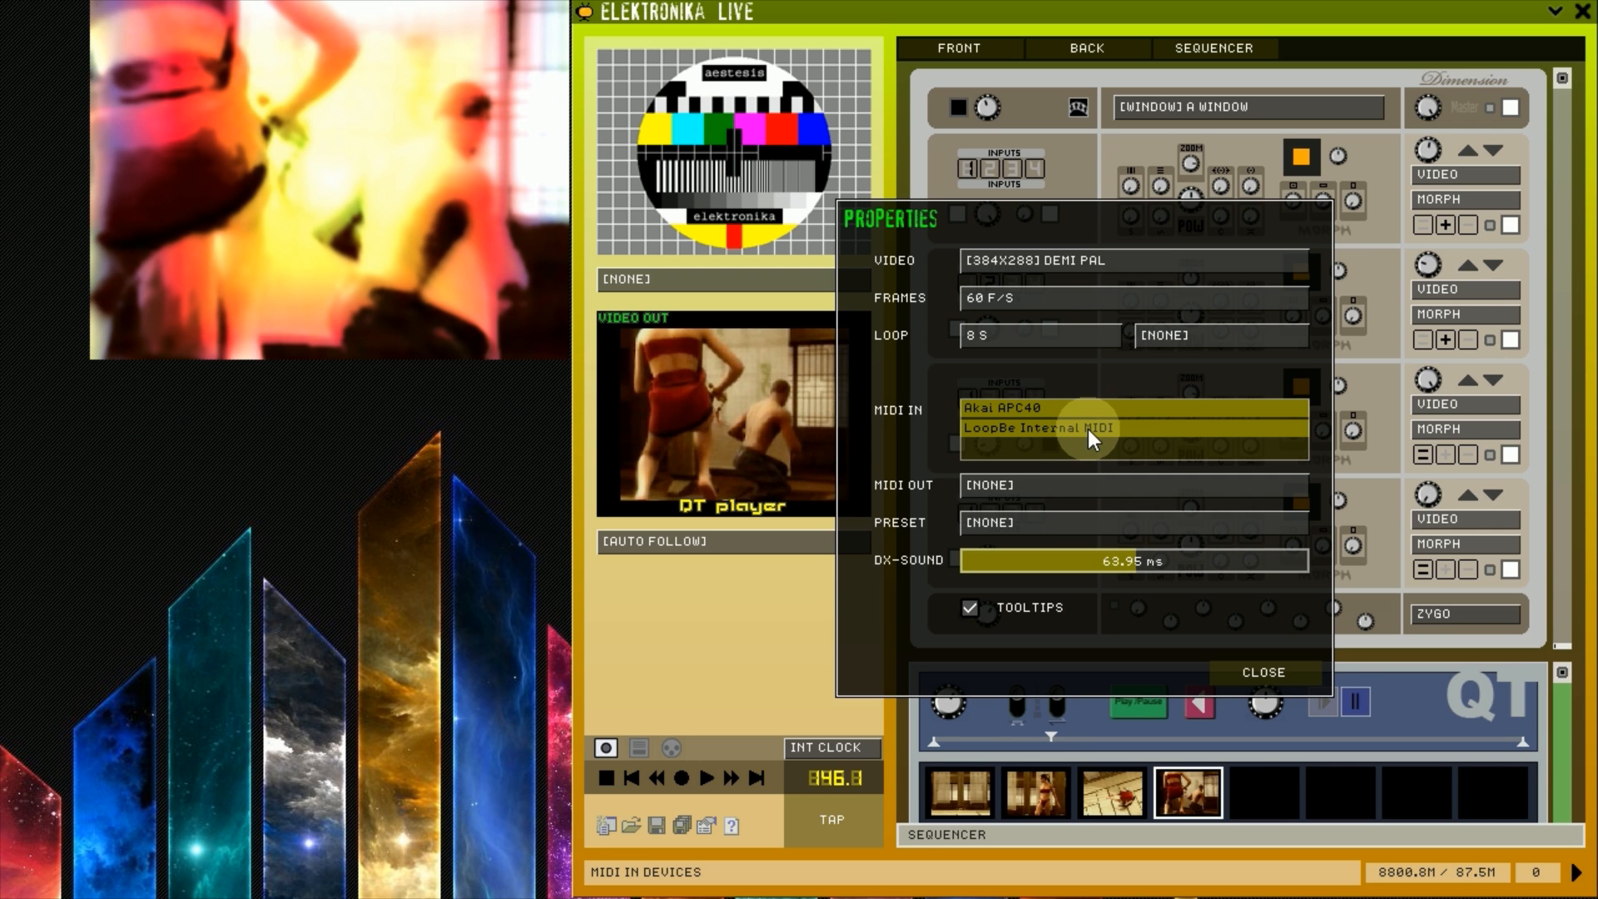
click(1087, 428)
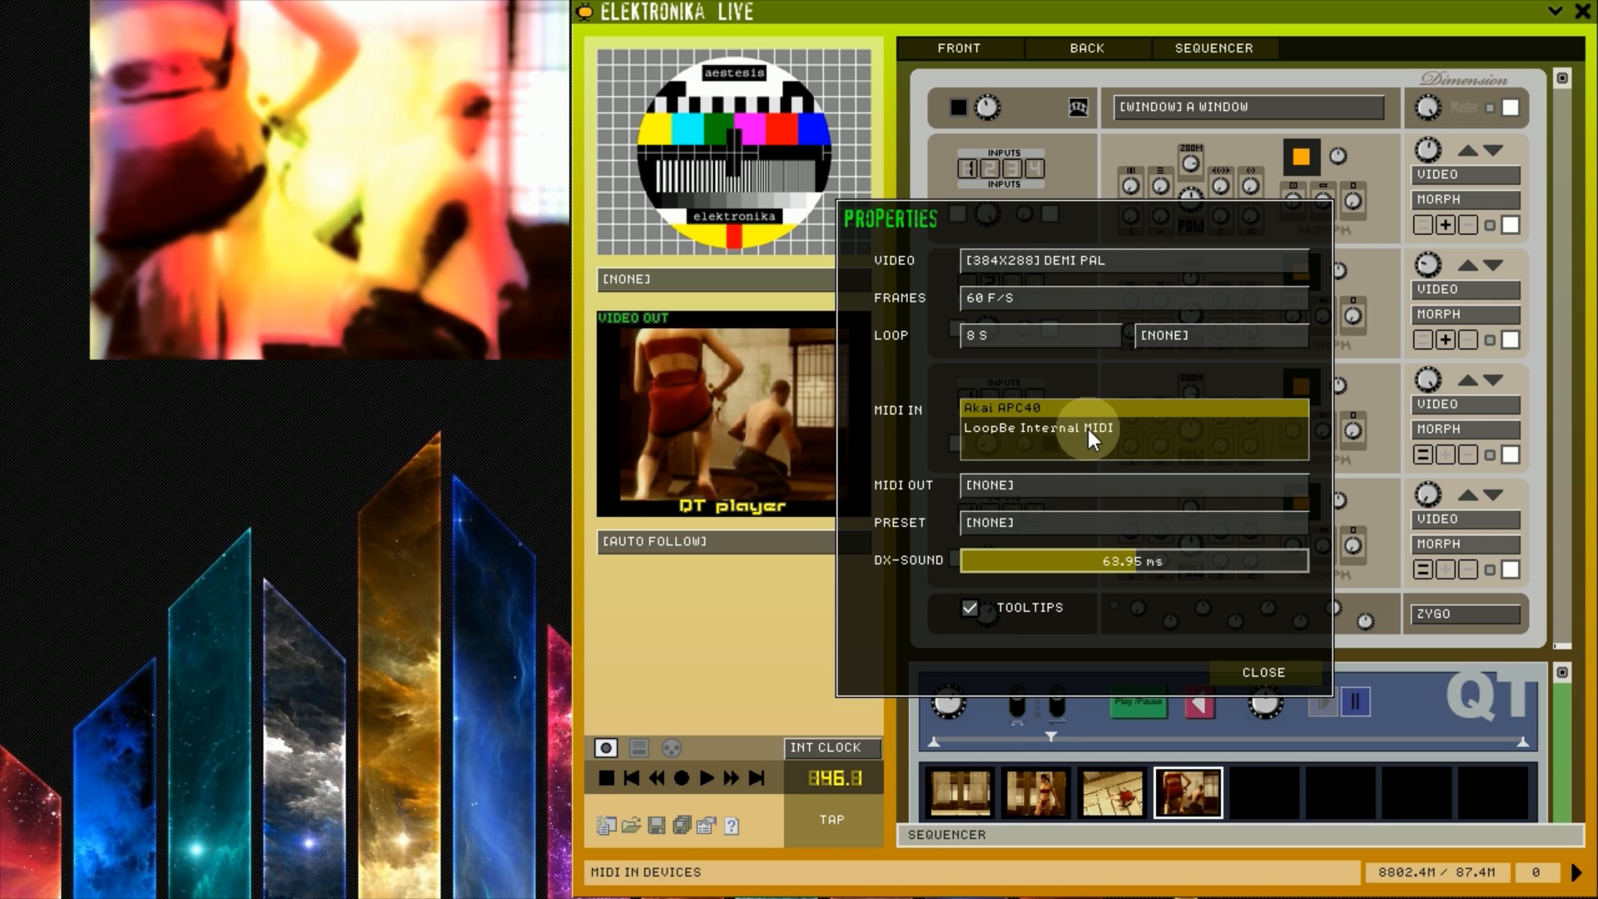
- Review the available MIDI output devices and preset MIDI channels, keep [NONE] for both, and close the properties
click(1073, 482)
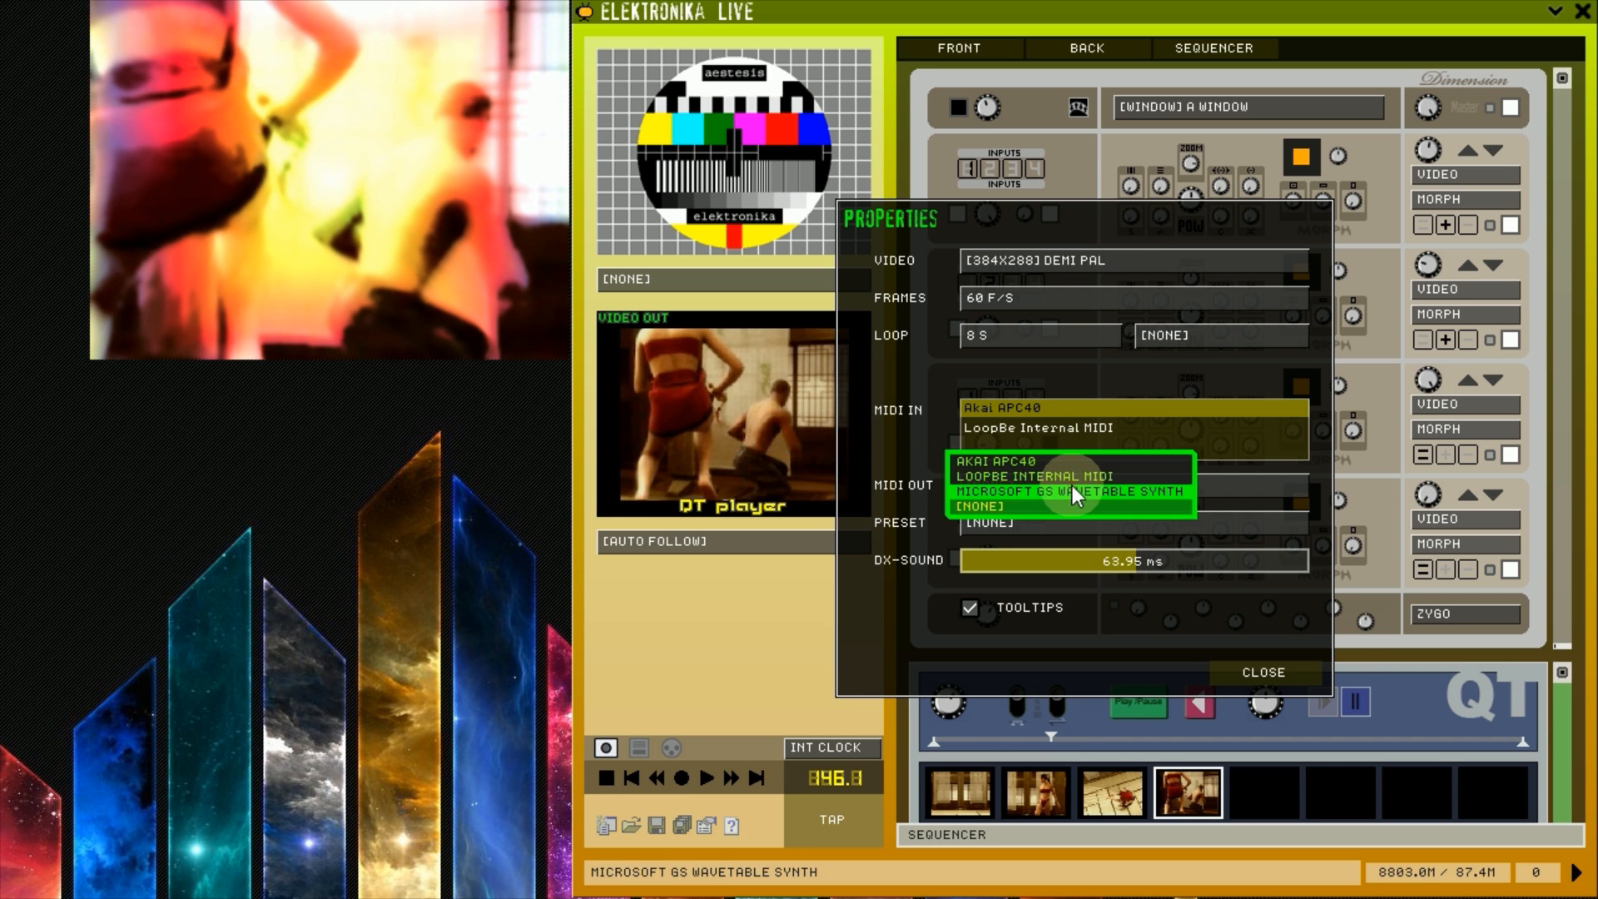
click(1012, 504)
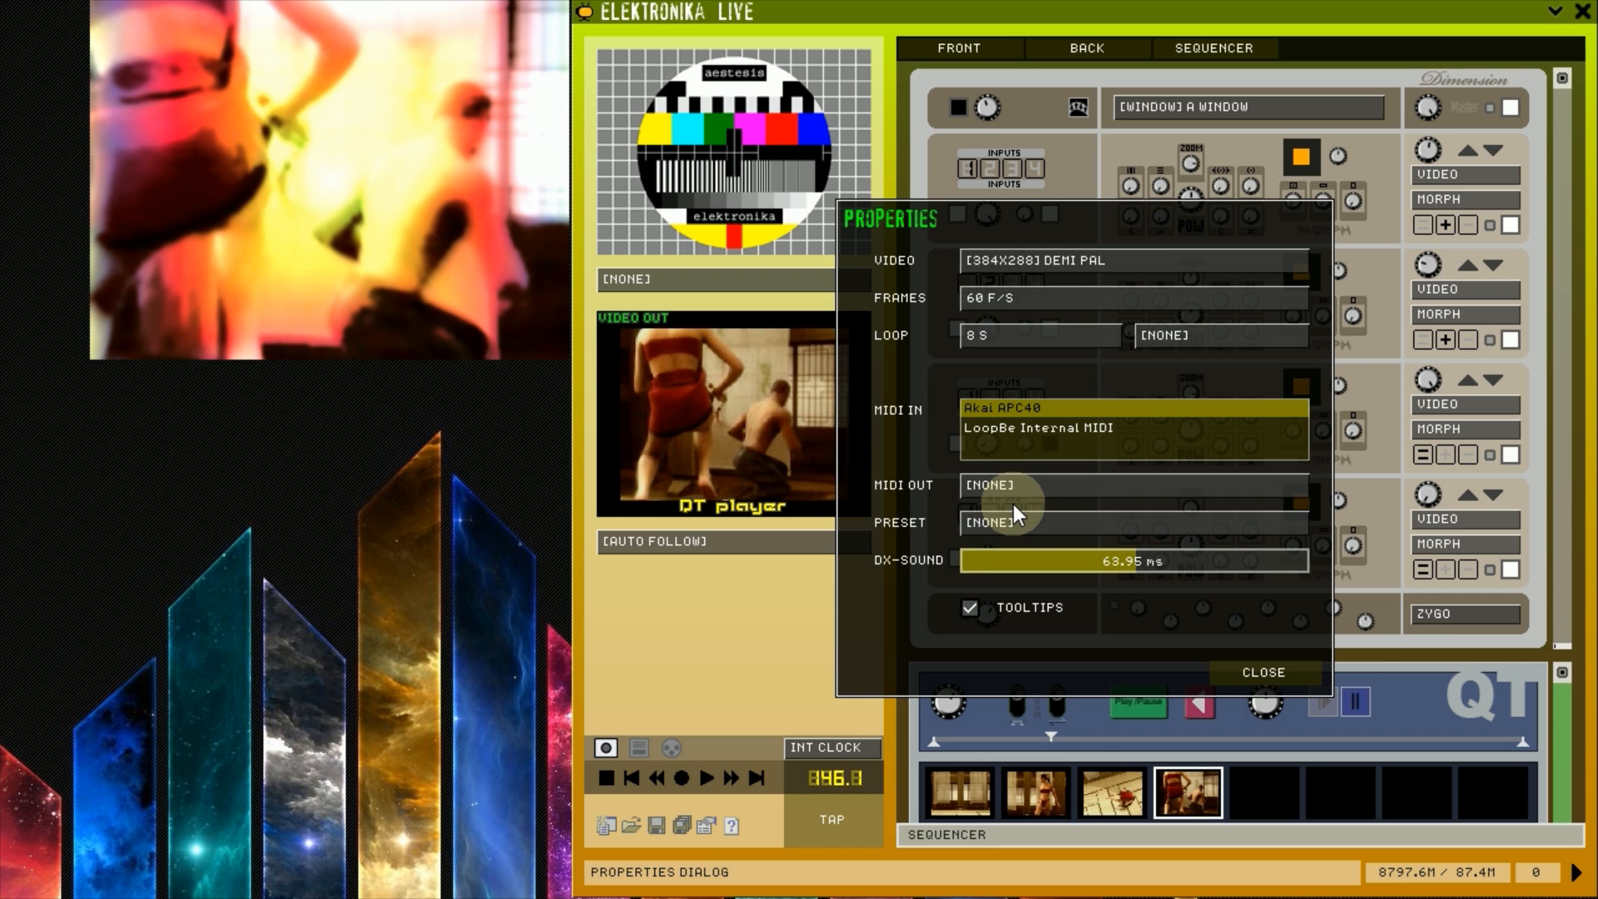
click(1021, 522)
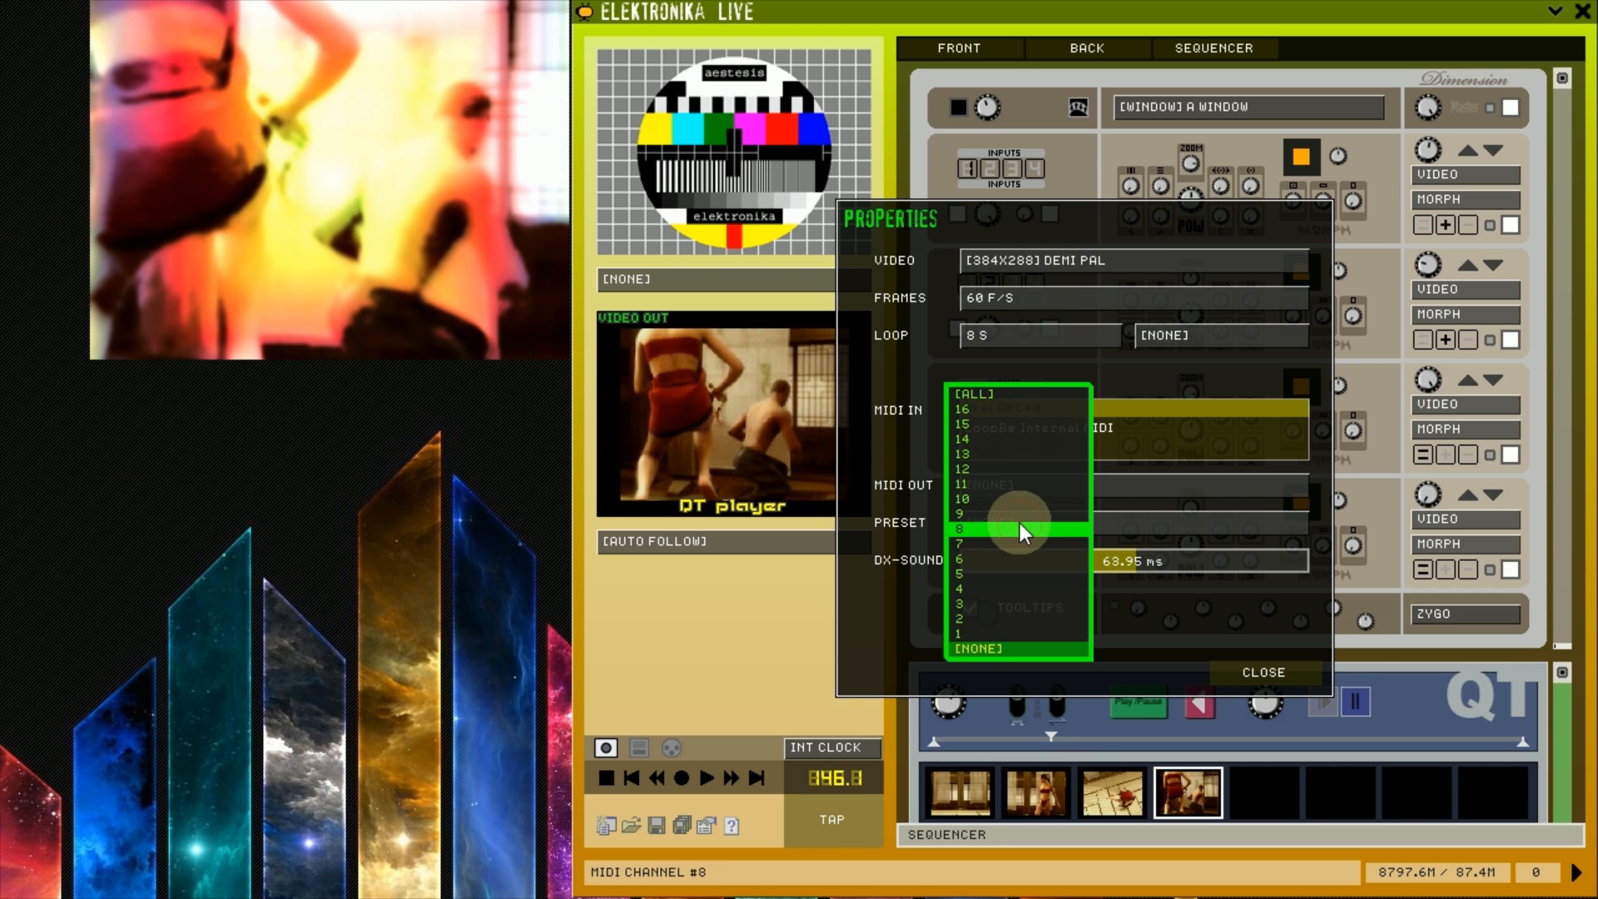
click(1140, 518)
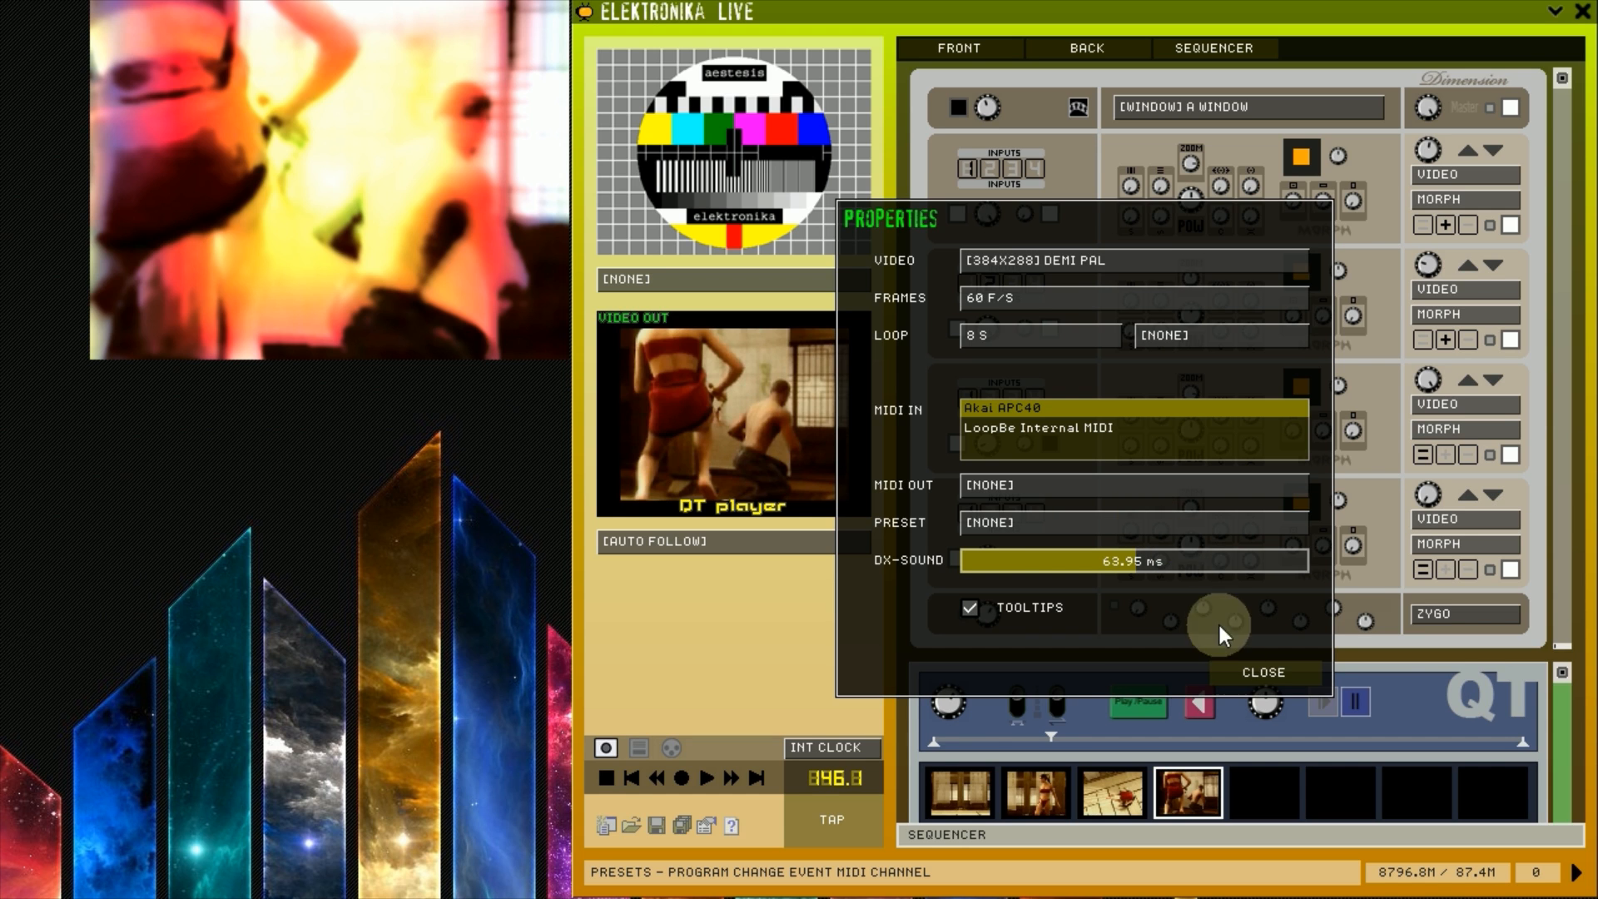
click(1249, 670)
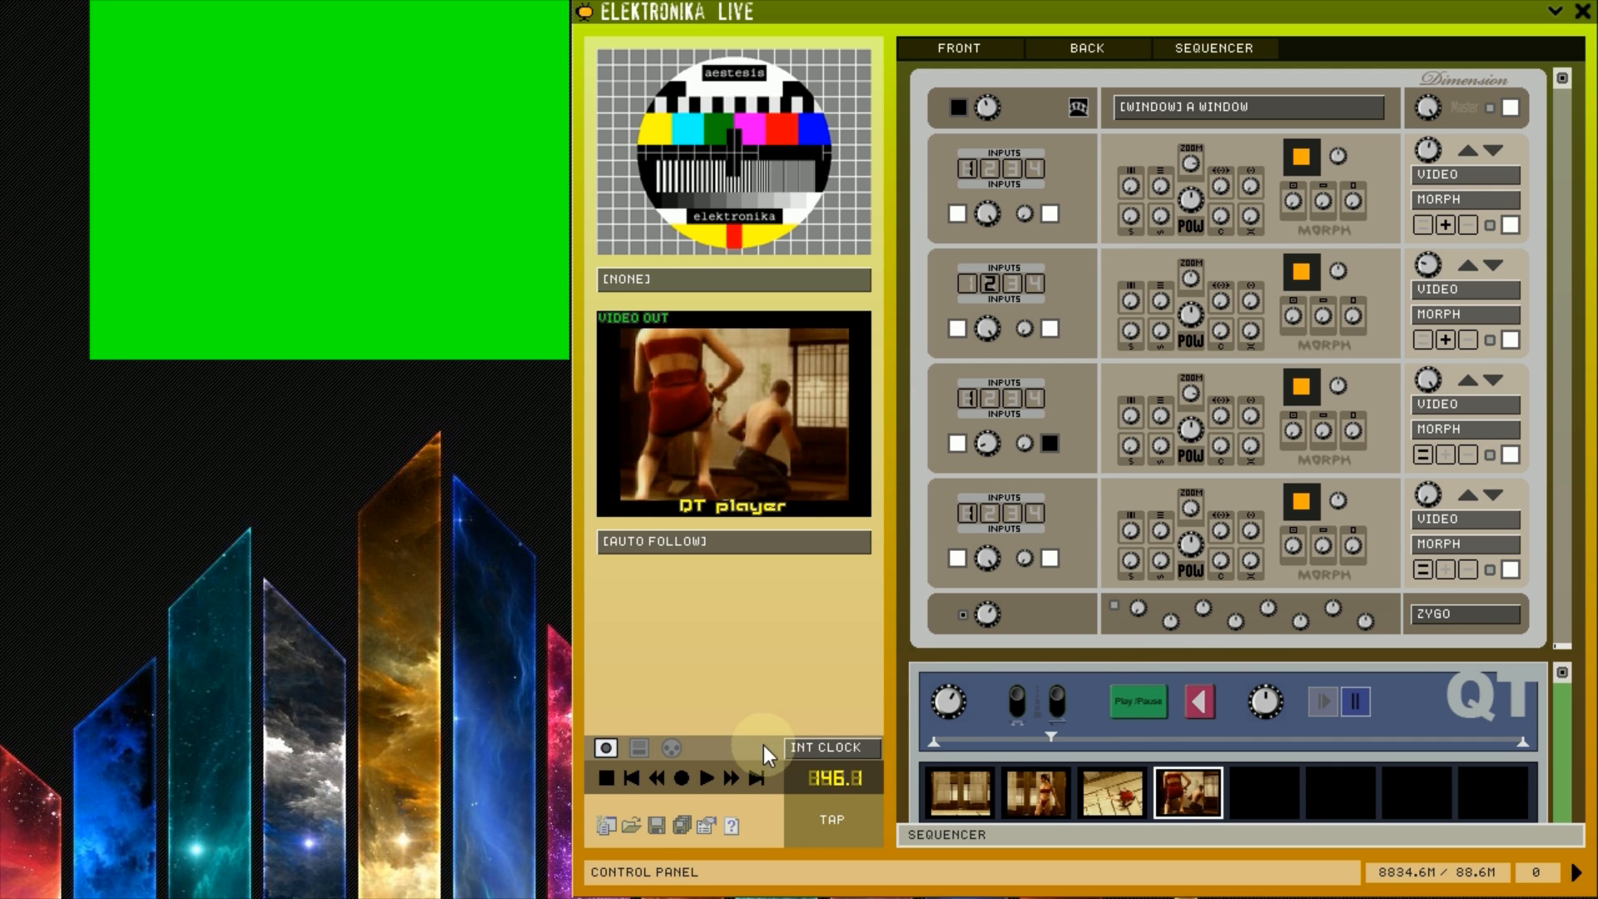
- Enter MIDI mapping mode and map the Dimension module's master power knob to control #16 on MIDI channel 1
click(672, 751)
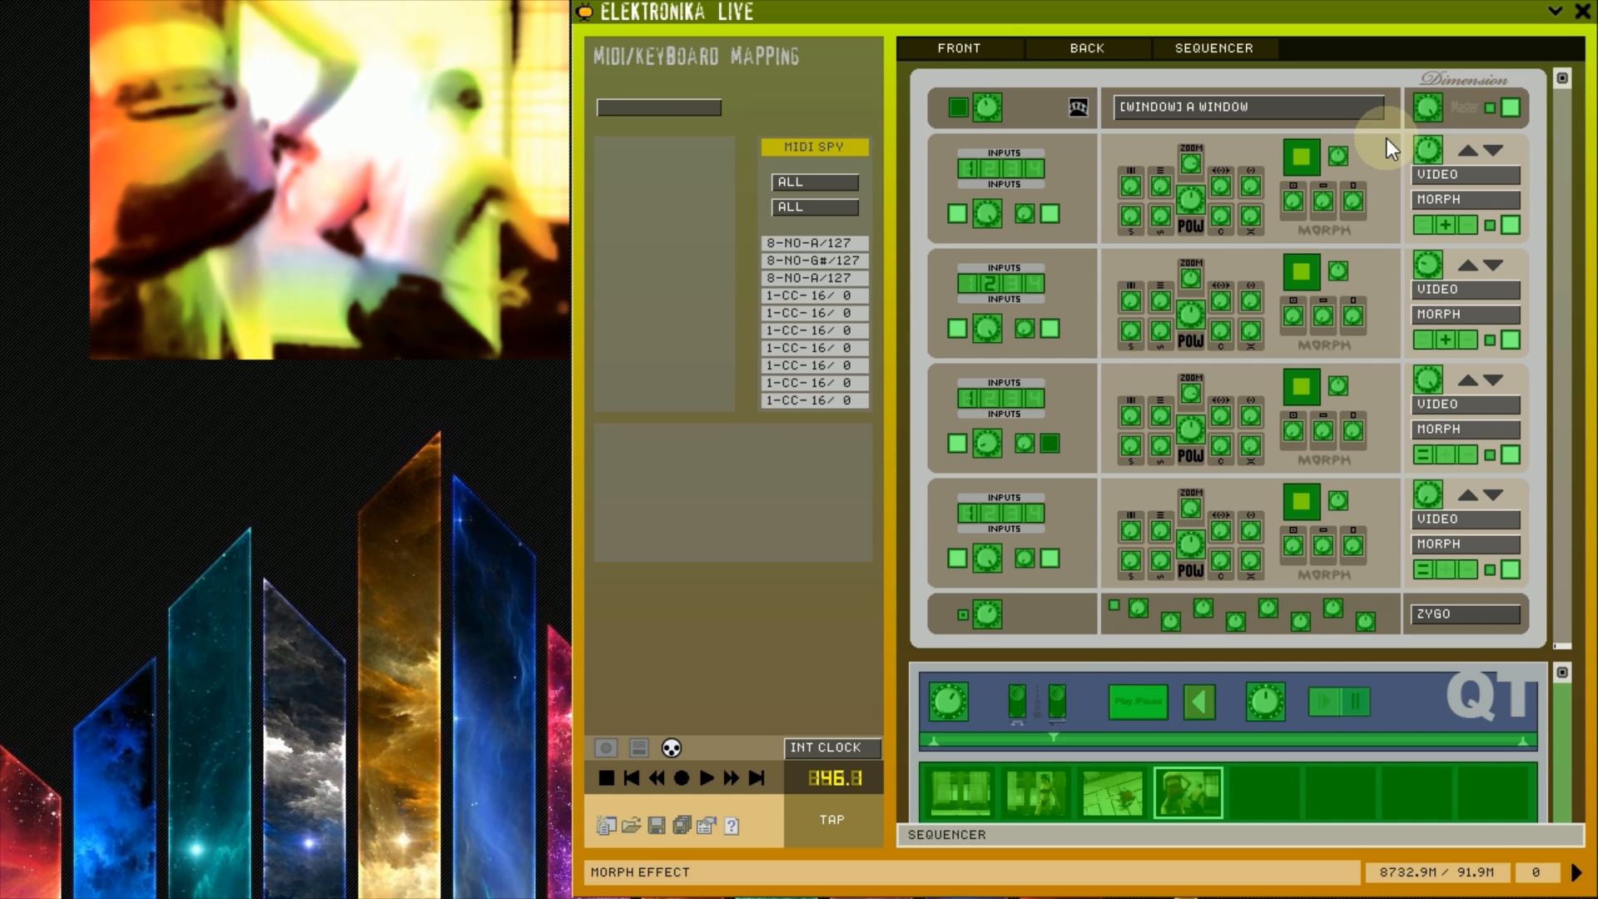
click(1426, 108)
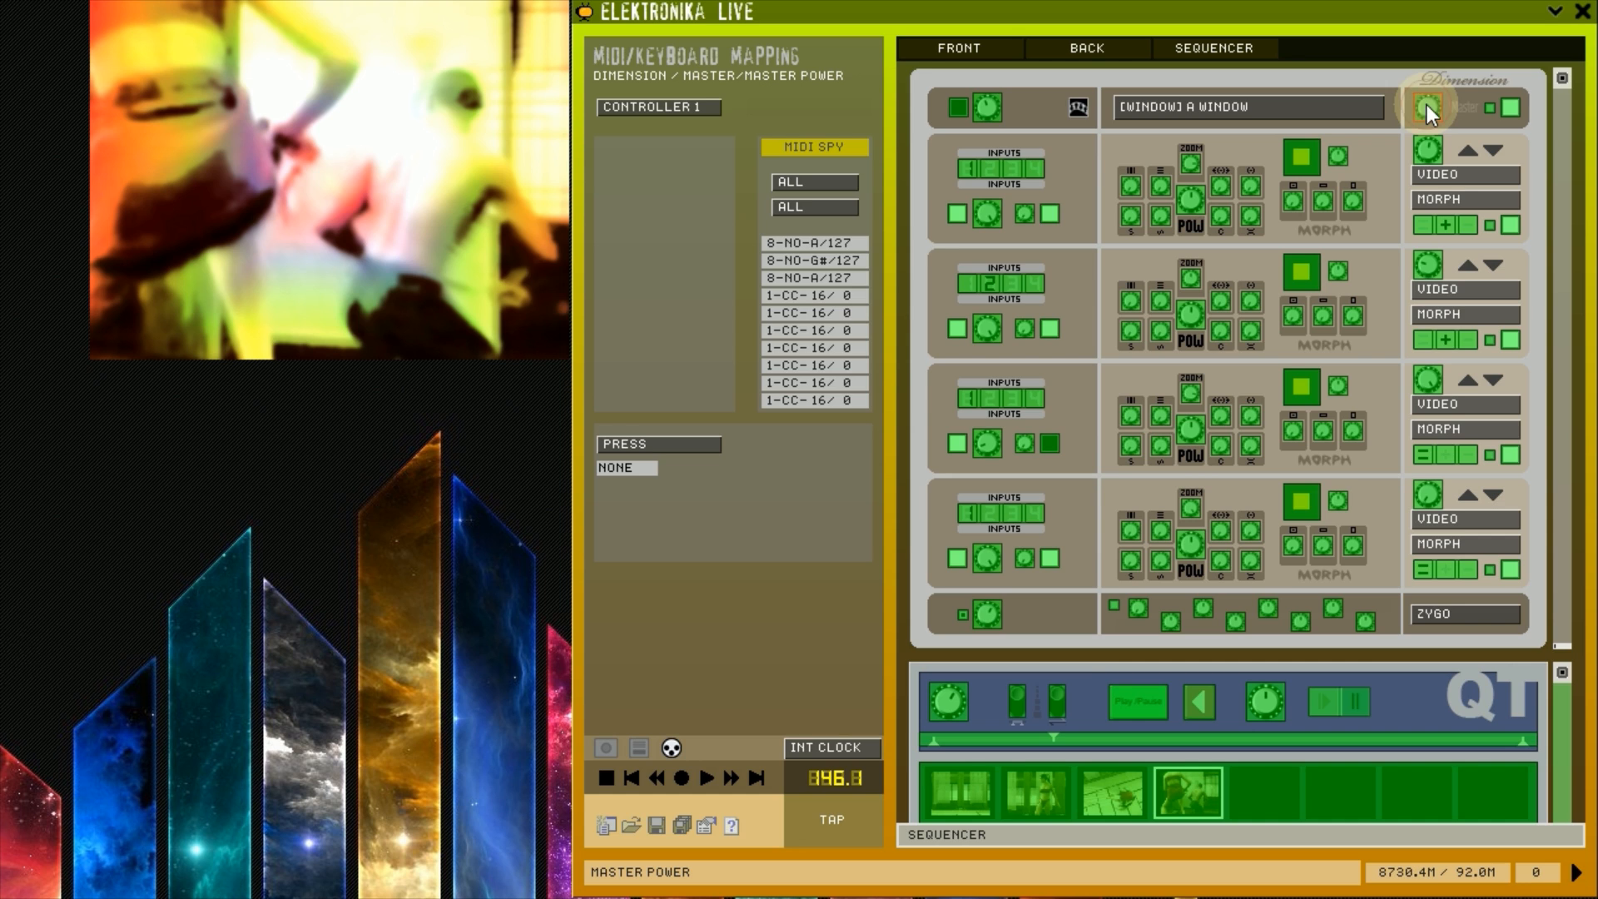
click(1427, 108)
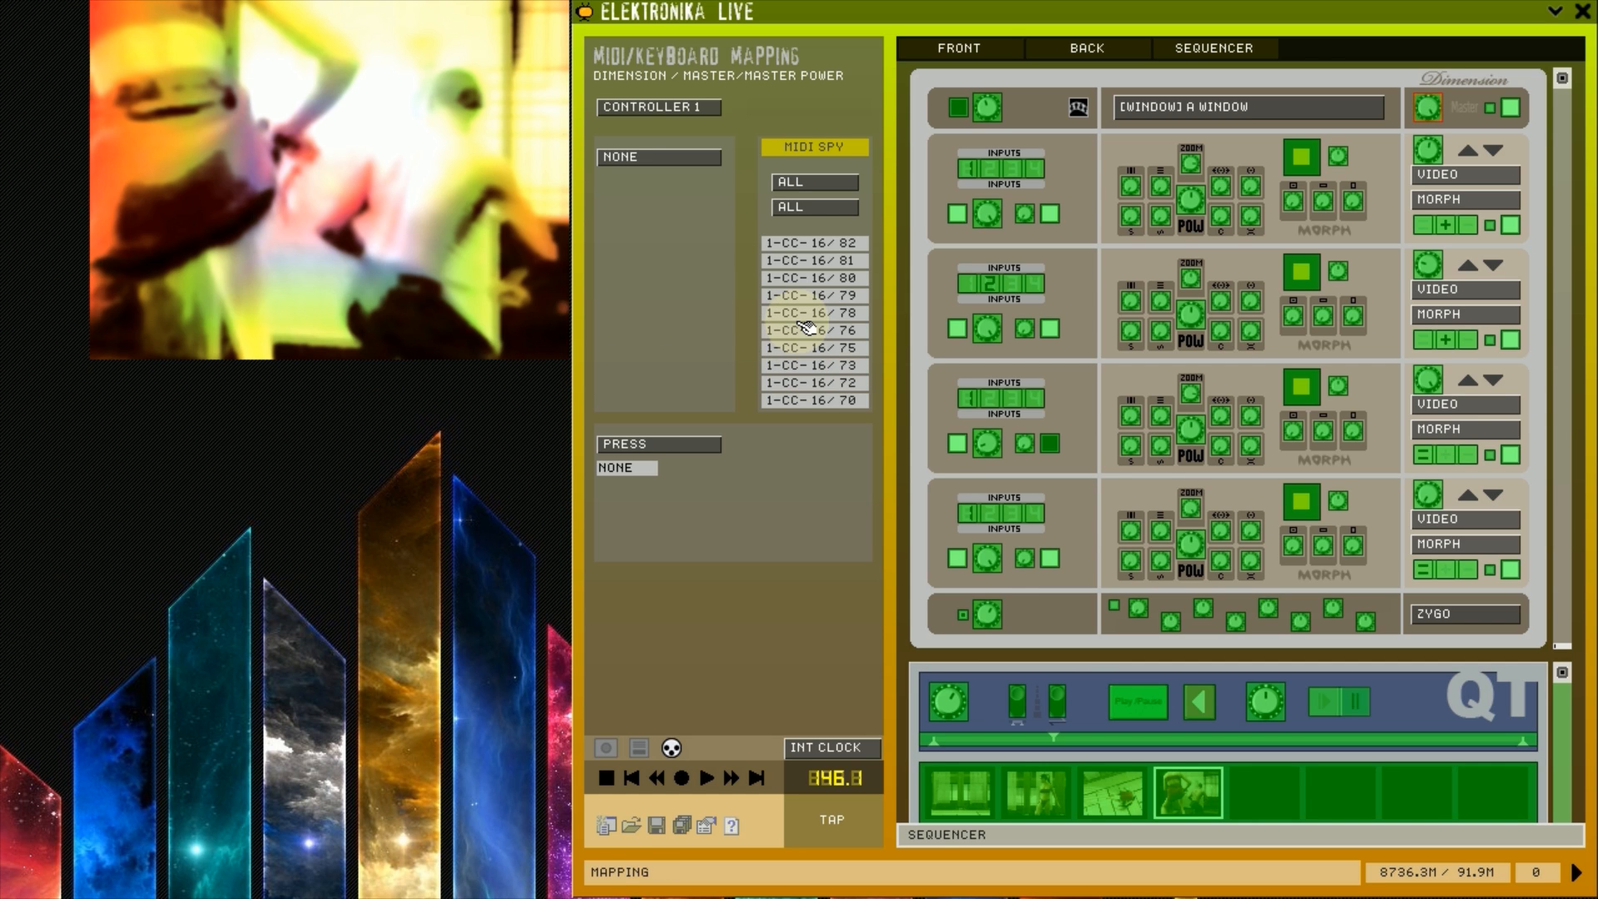
click(803, 242)
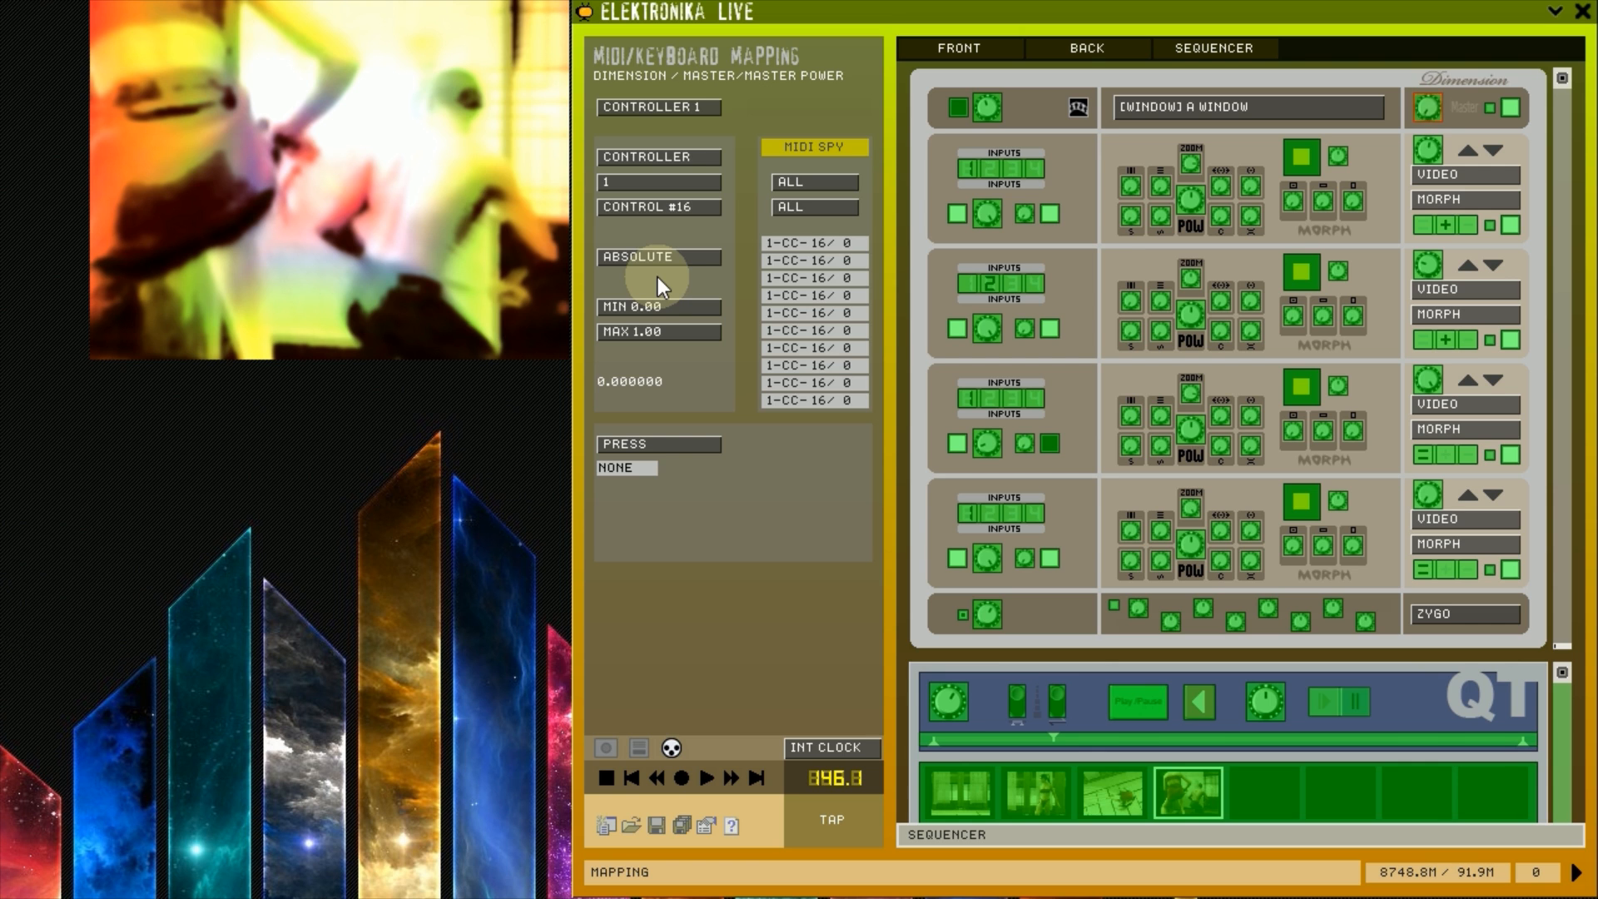
- Map the QT player's movie selector to Note On C 6 on MIDI channel 1
click(1087, 787)
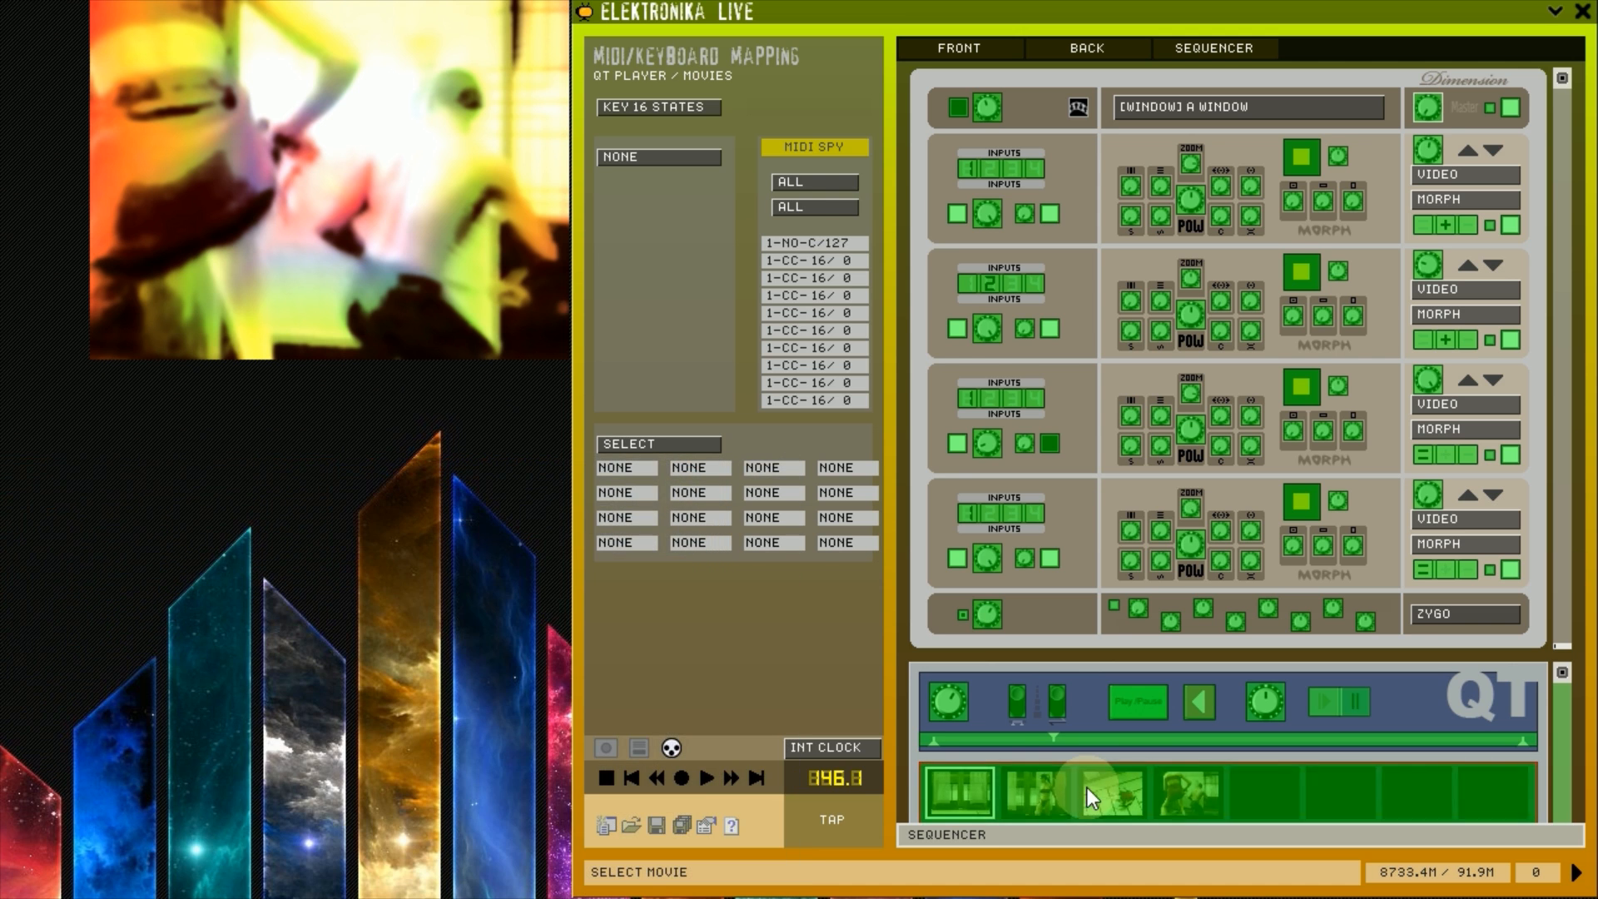
click(806, 243)
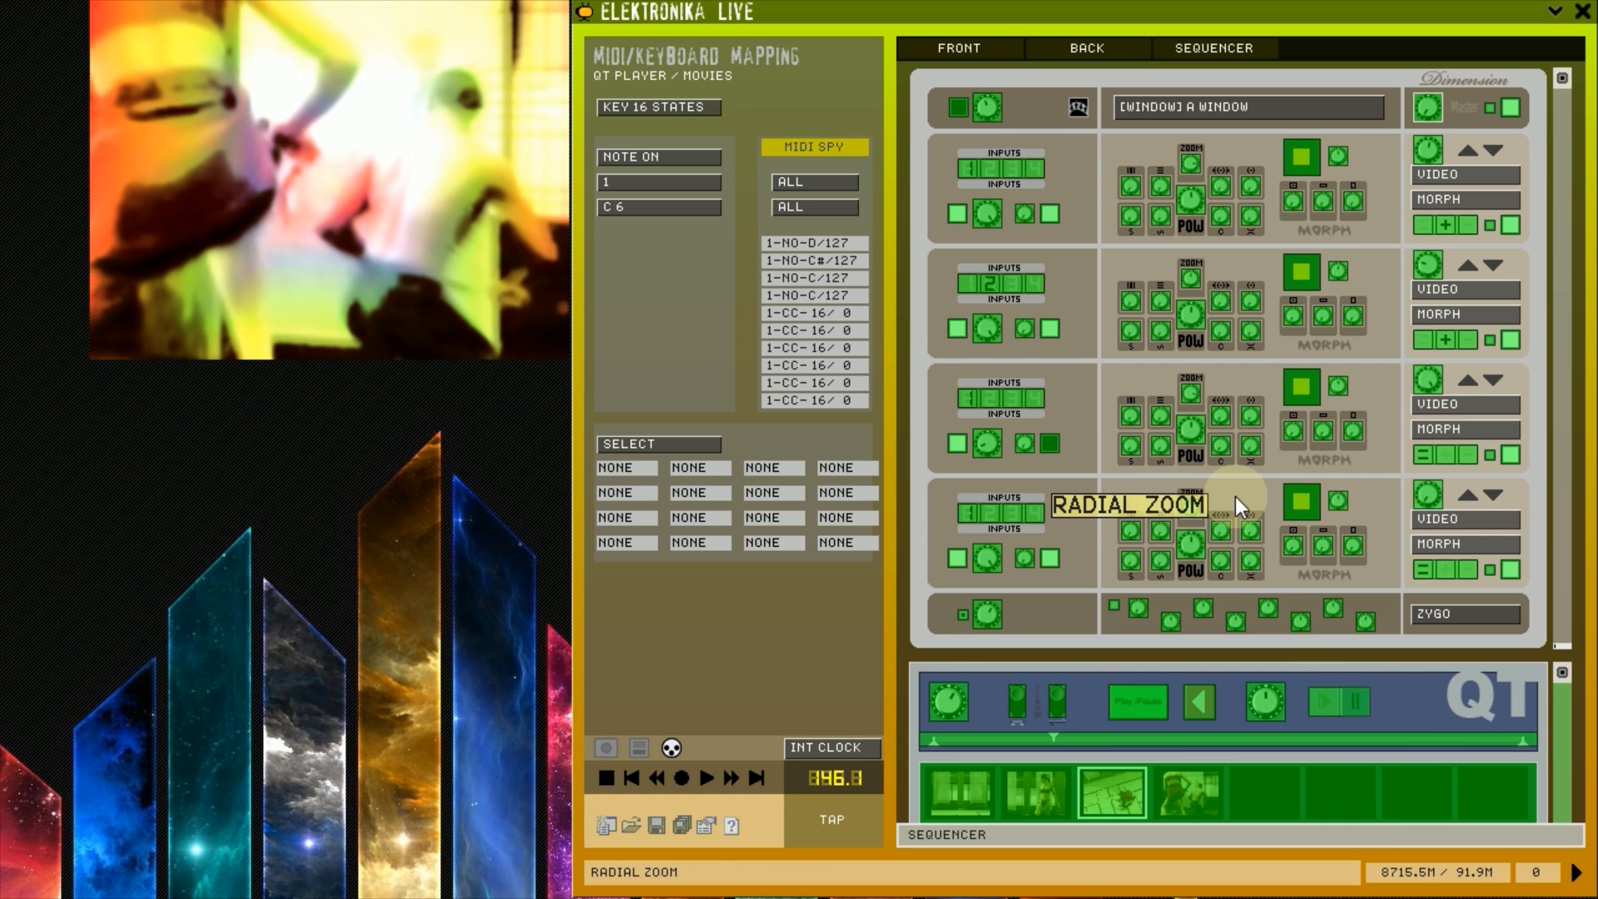
- Remove the MIDI mapping from the Dimension module's master power knob by setting its event type to NONE
click(1419, 116)
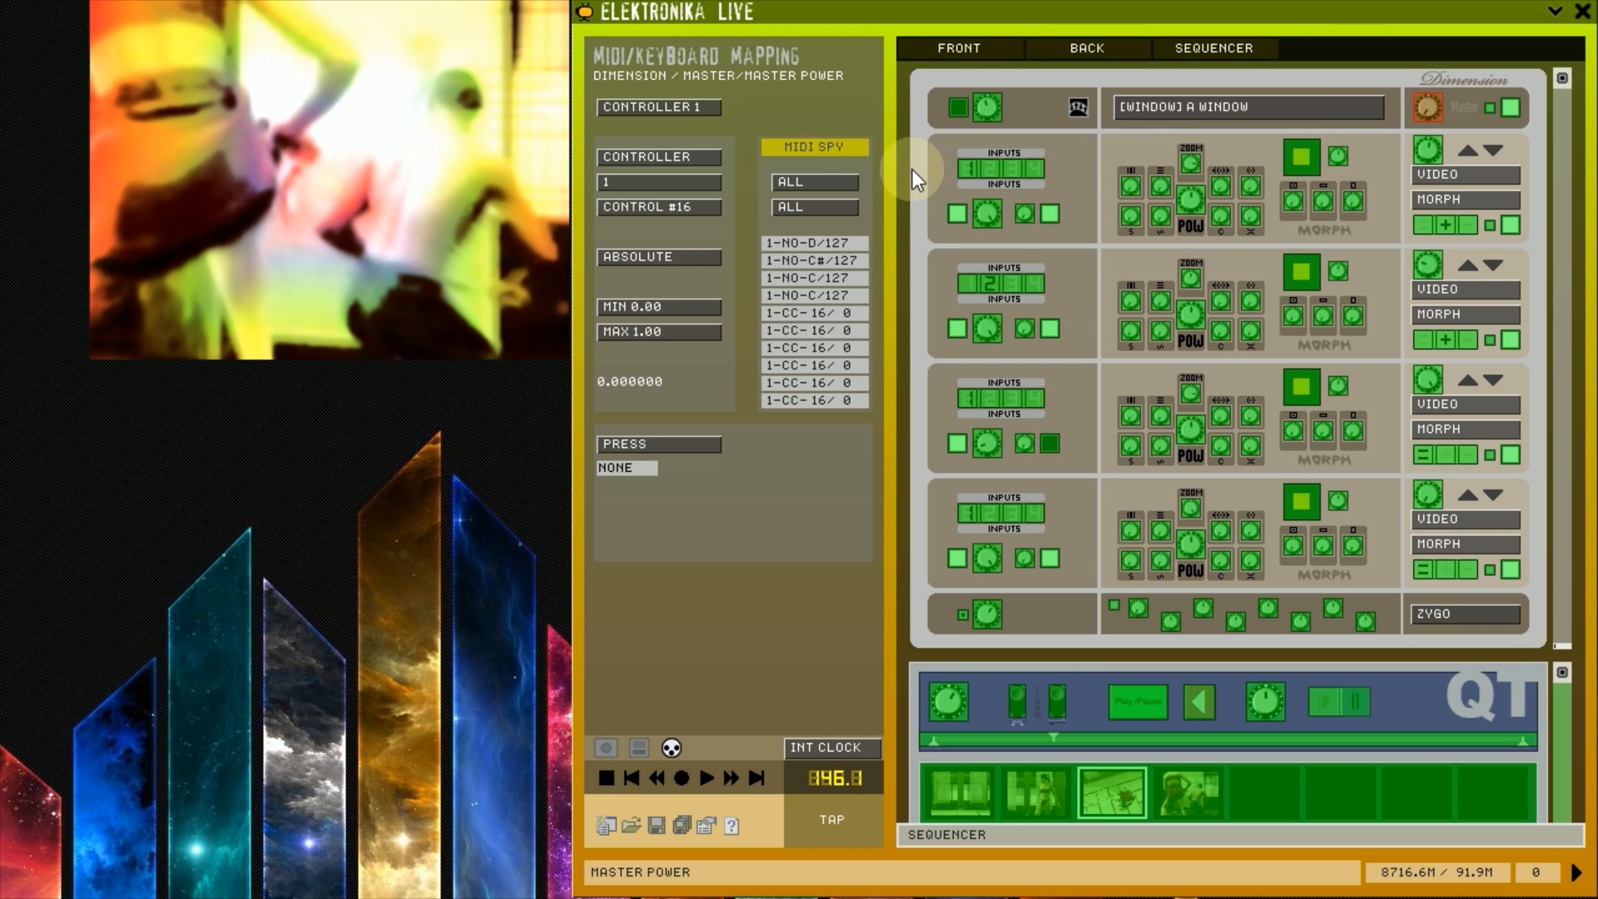
click(717, 155)
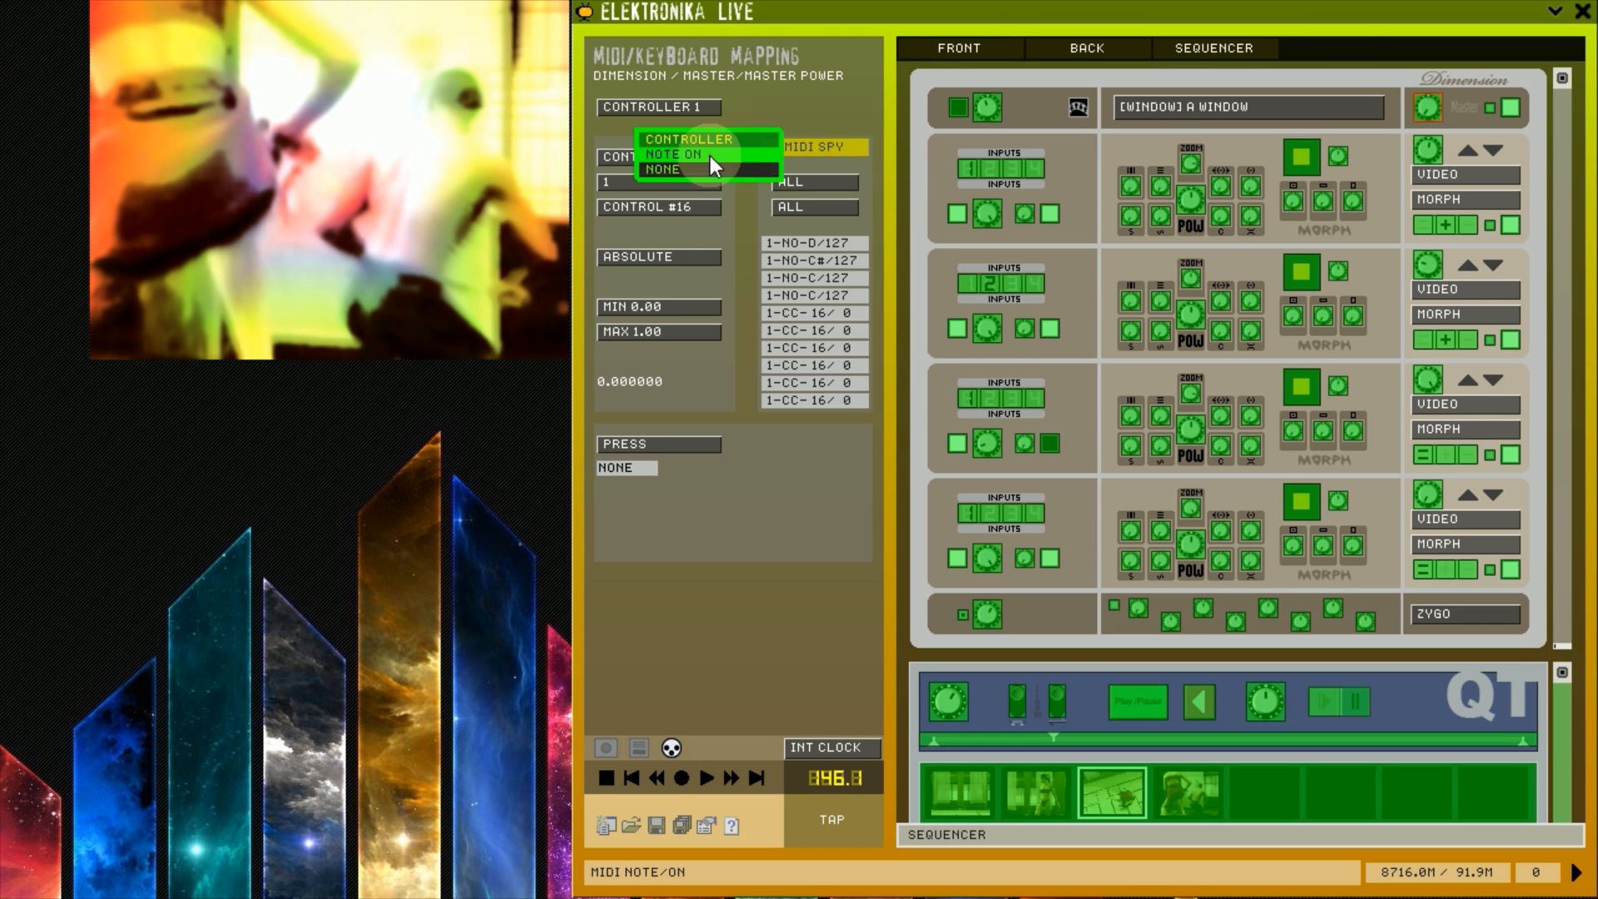
click(703, 166)
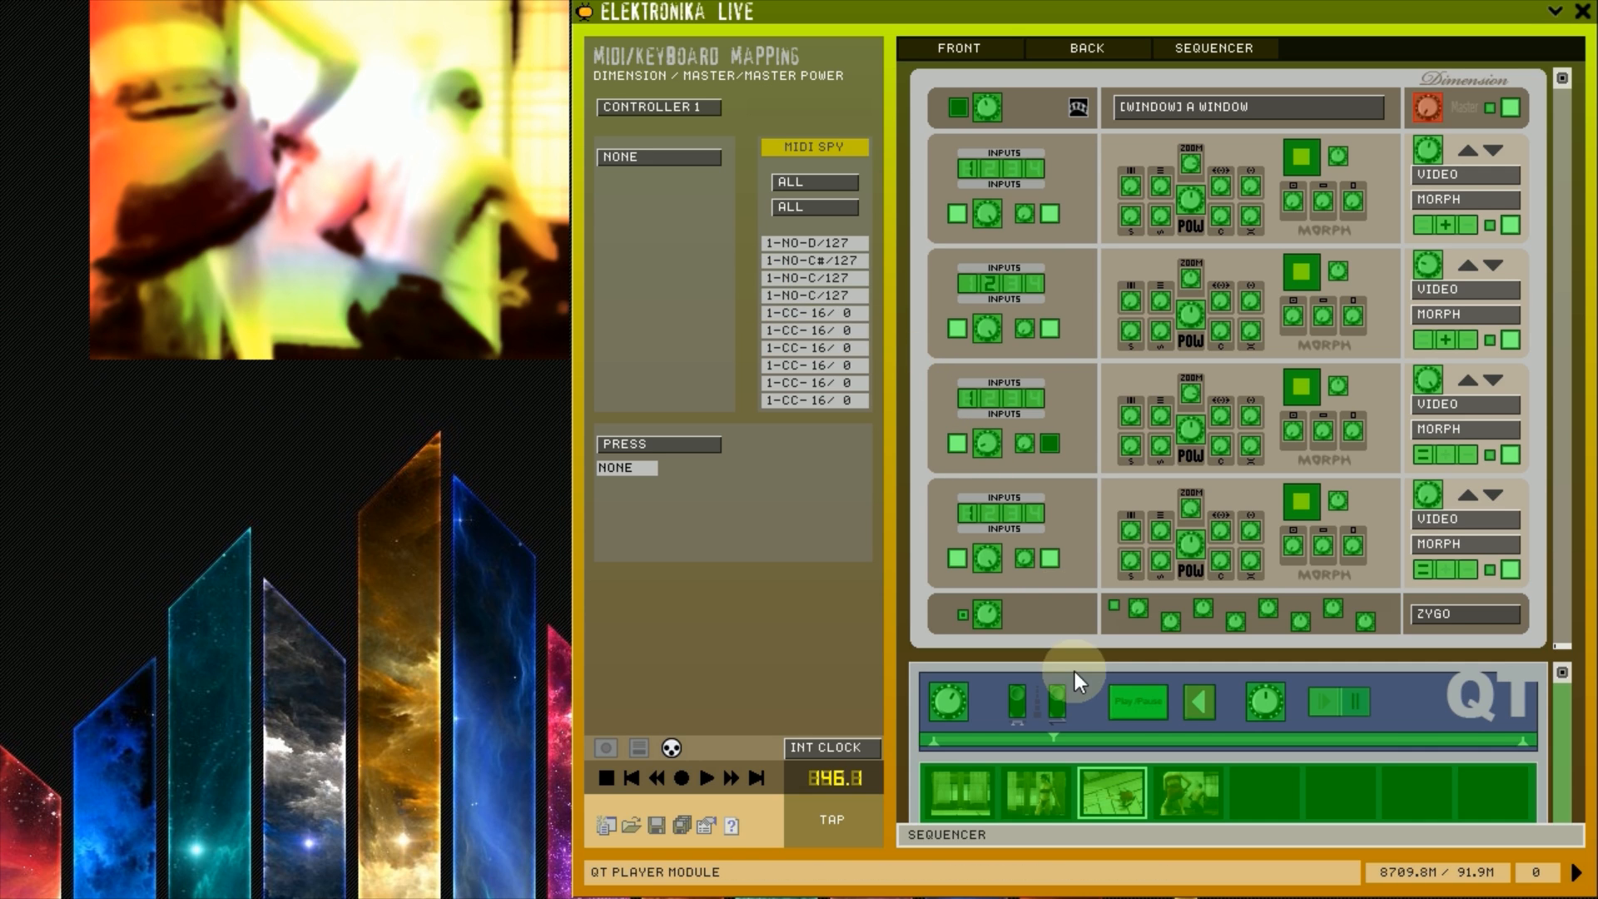
- Map both the QT player's palindrome switch and its play rate knob to Note On C 6 on MIDI channel 1
click(1052, 691)
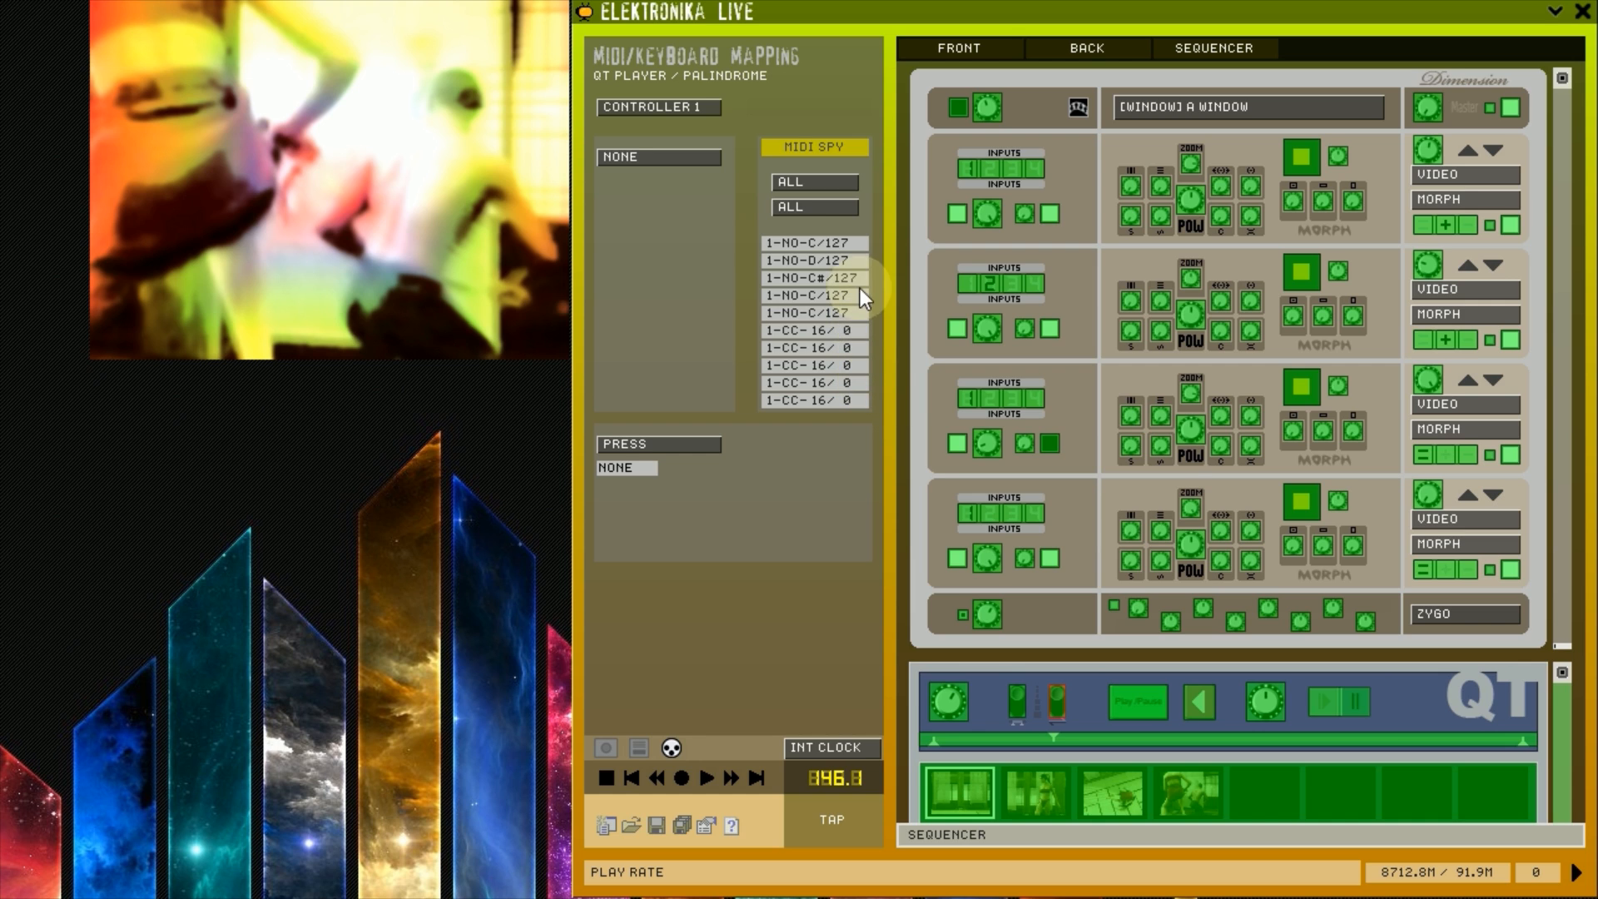
click(835, 244)
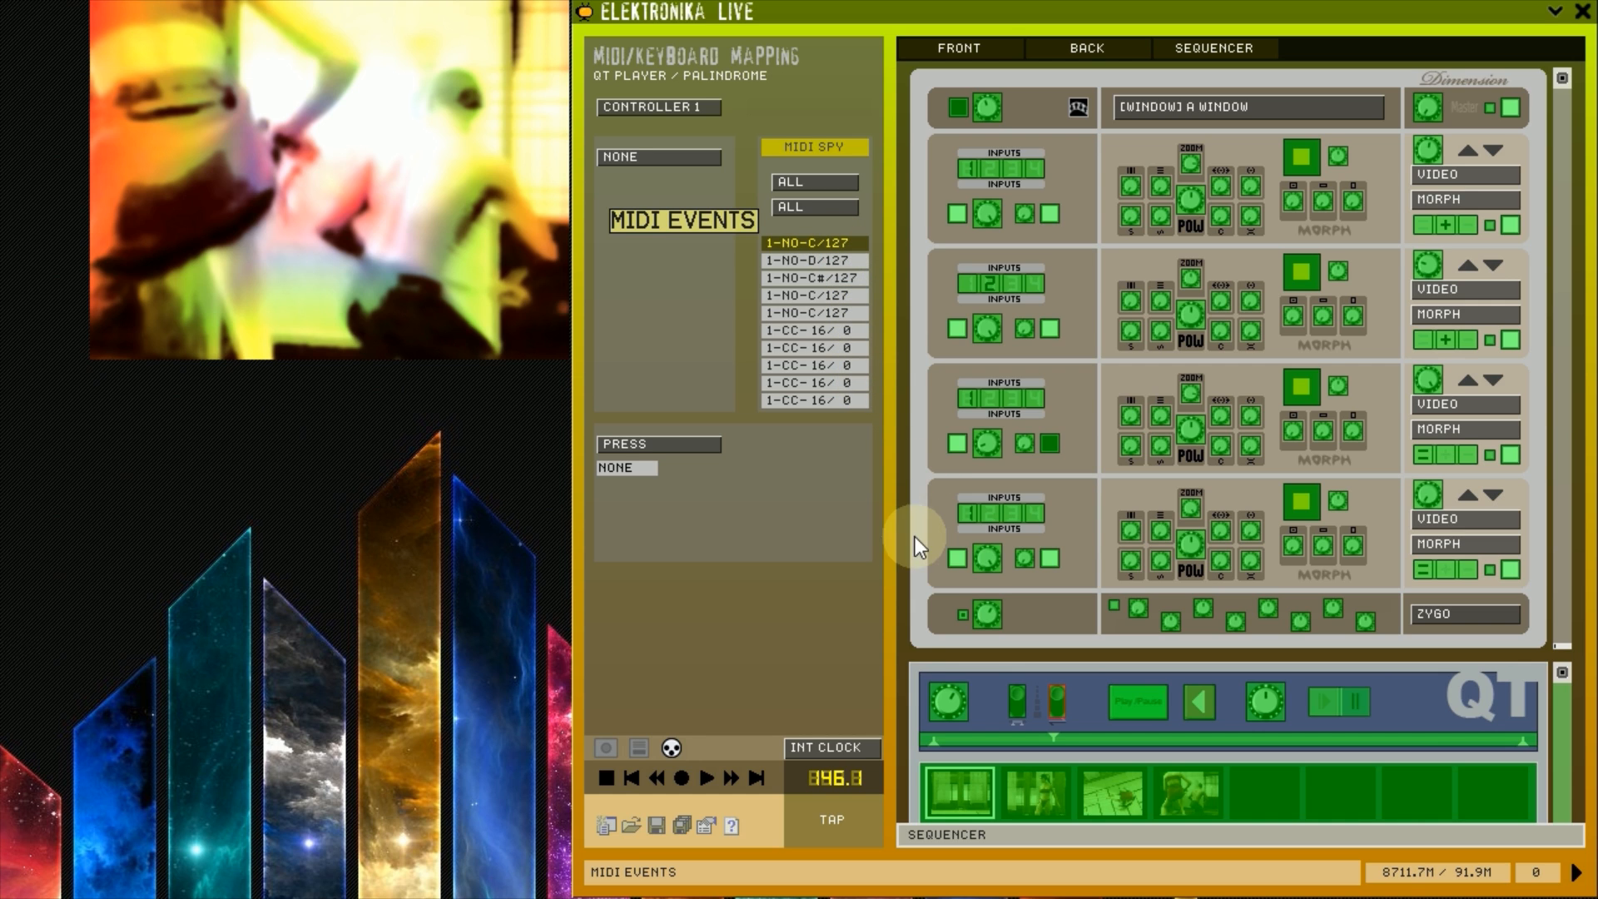
click(949, 702)
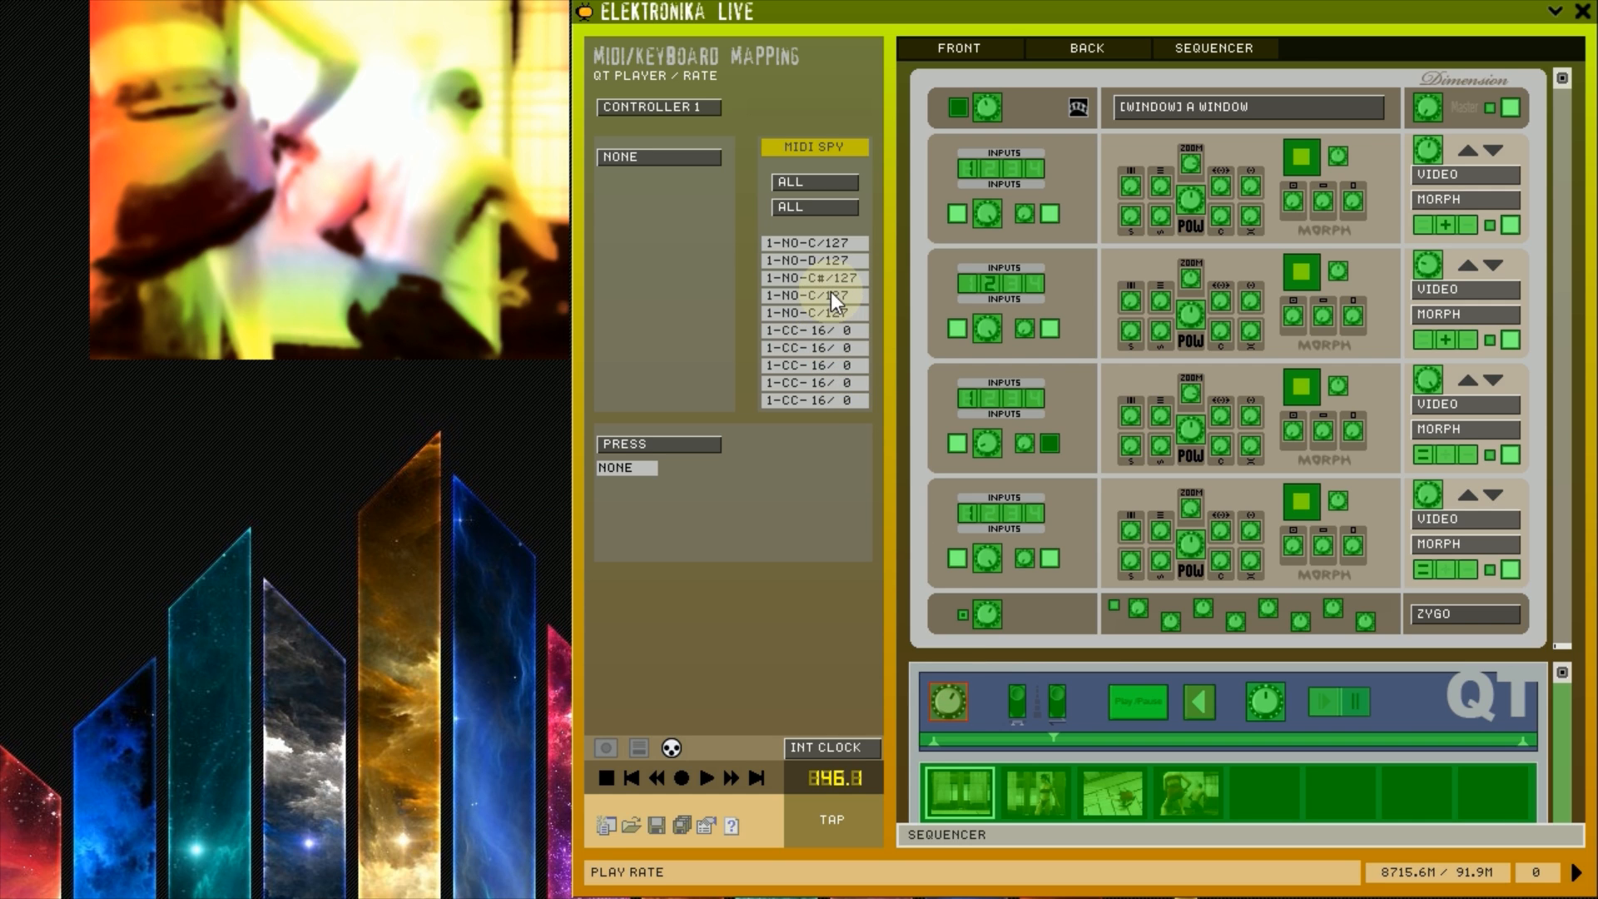
click(835, 238)
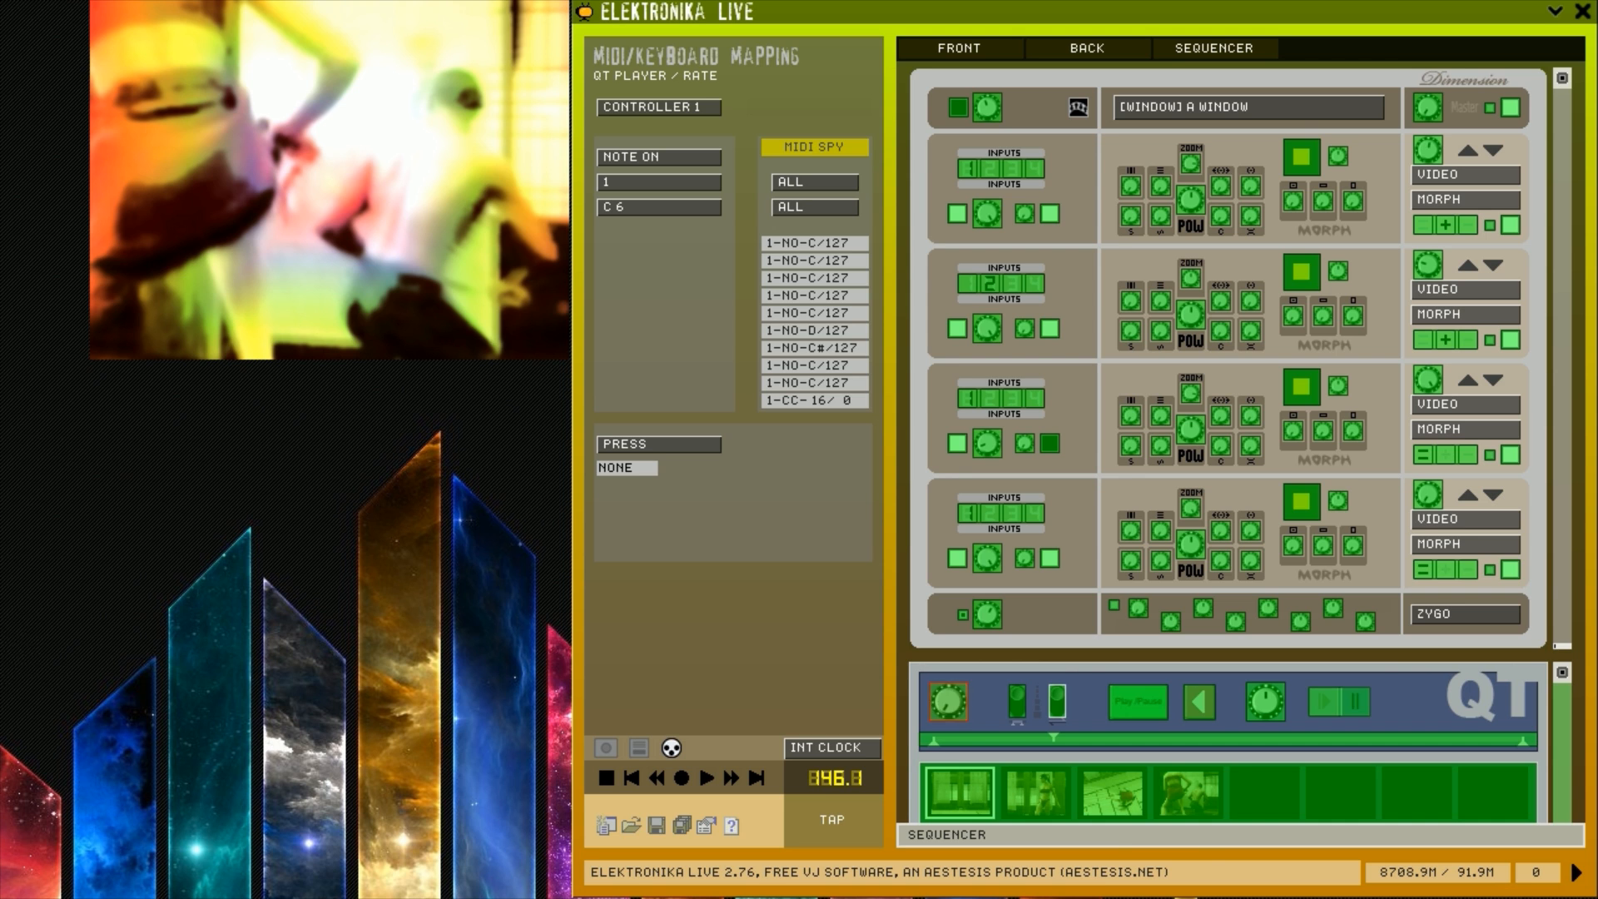
- Add a VMIX module to the rack beneath the QT player
click(1155, 766)
scroll(1564, 668, down, 5)
right_click(989, 631)
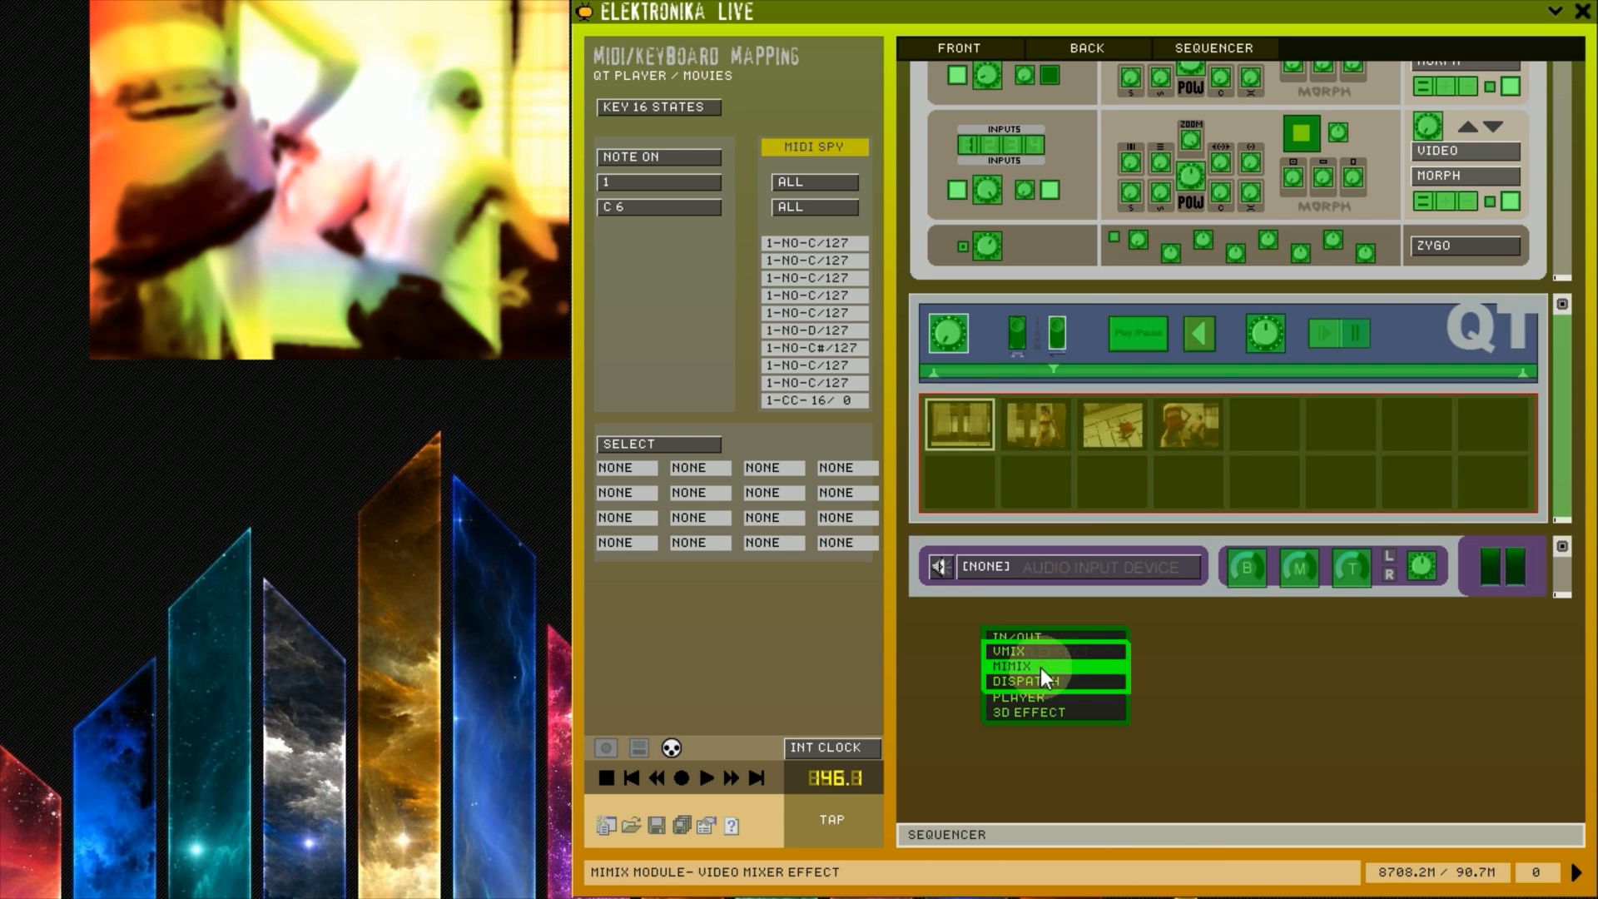
click(1022, 654)
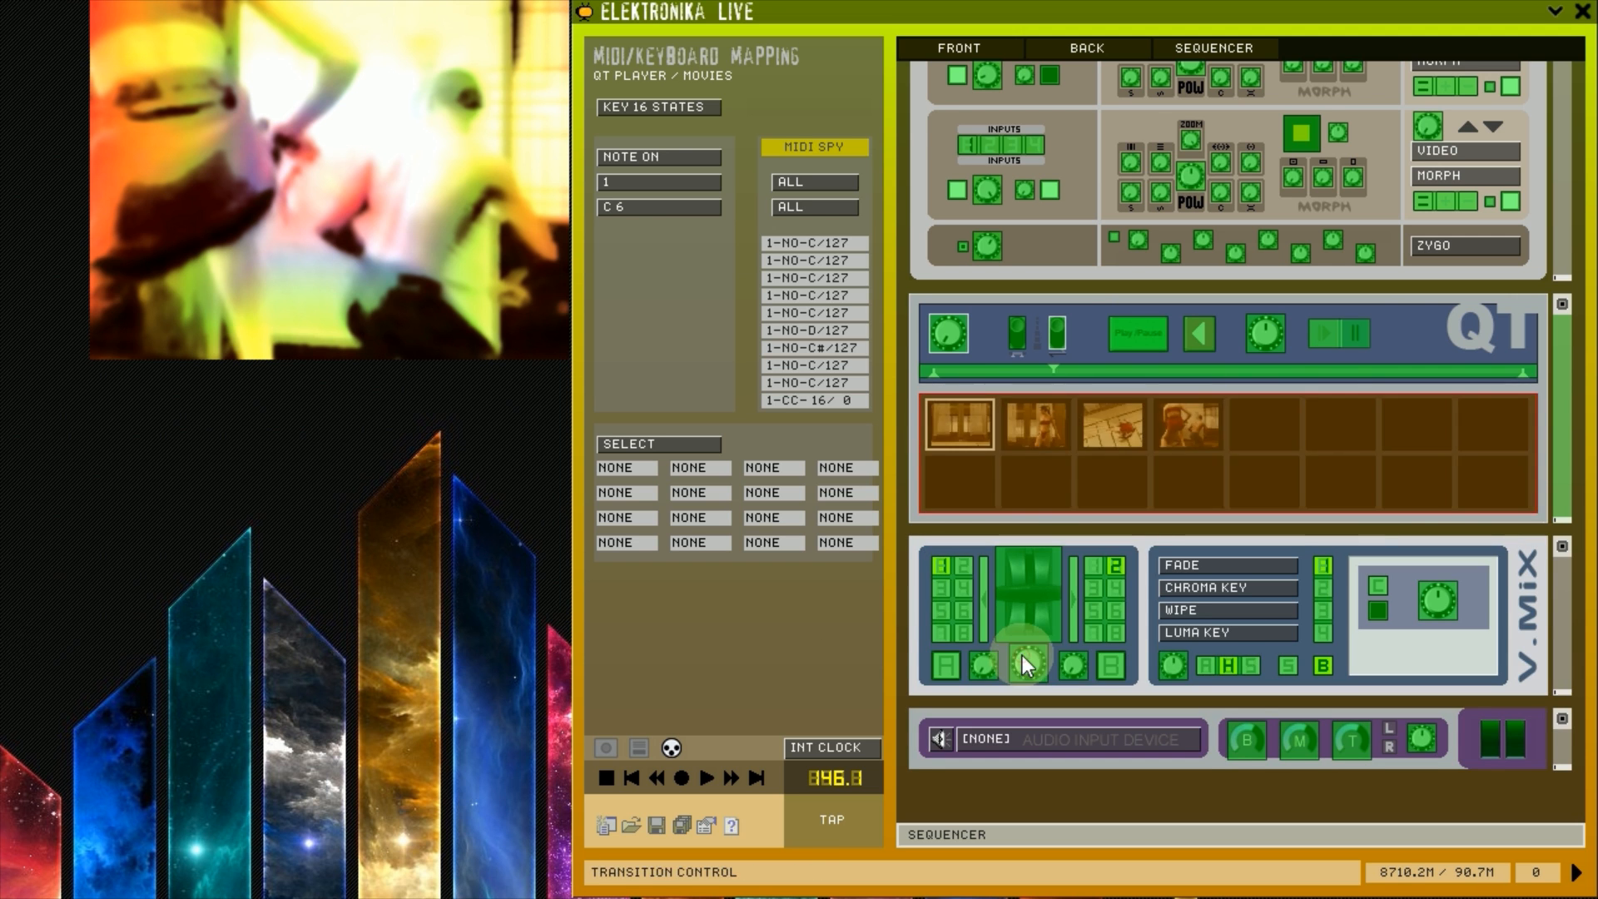
- Map the VMIX module's left source selector to control #14 on MIDI channel 1
click(960, 611)
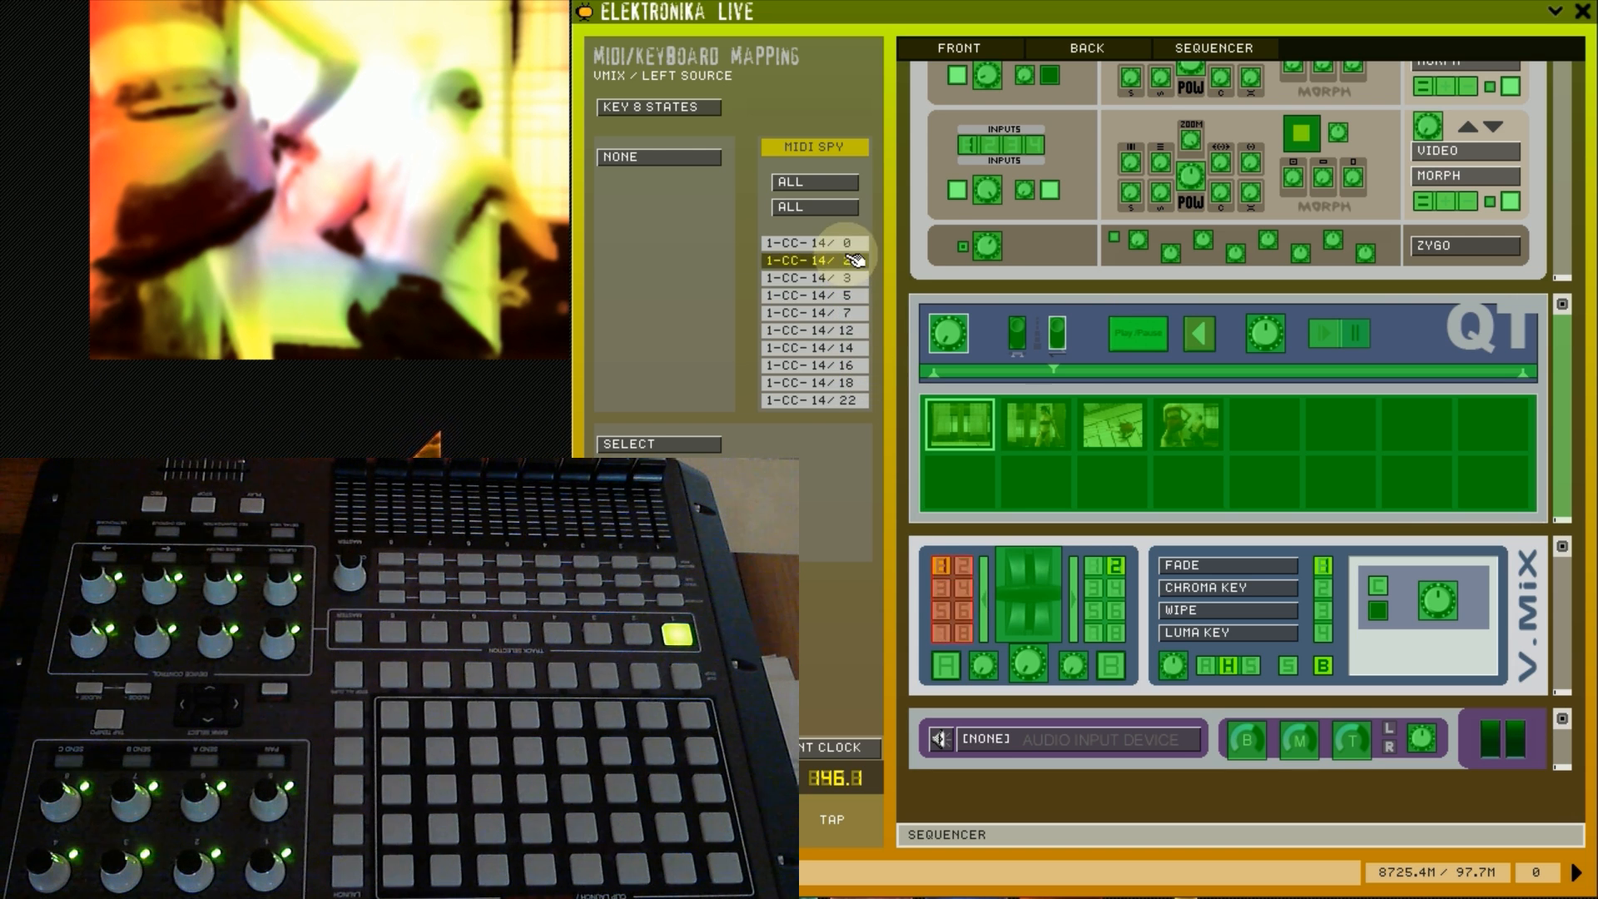
click(853, 259)
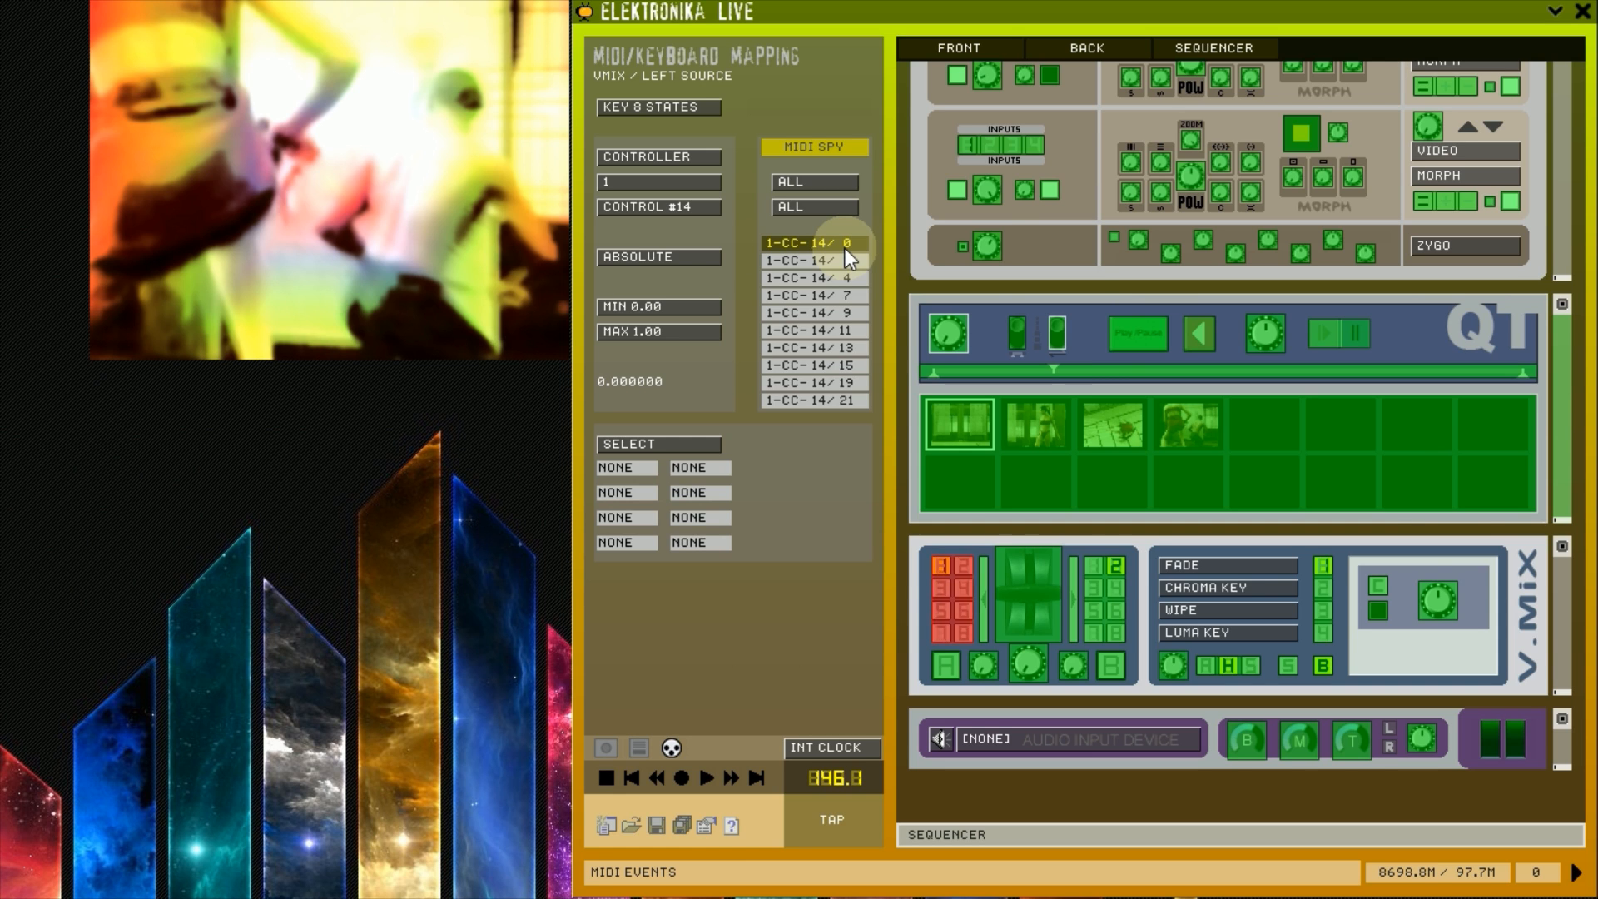
- Select the QT player's timeline for mapping and switch its mapping slot to Controller 3, the selection length
click(1092, 371)
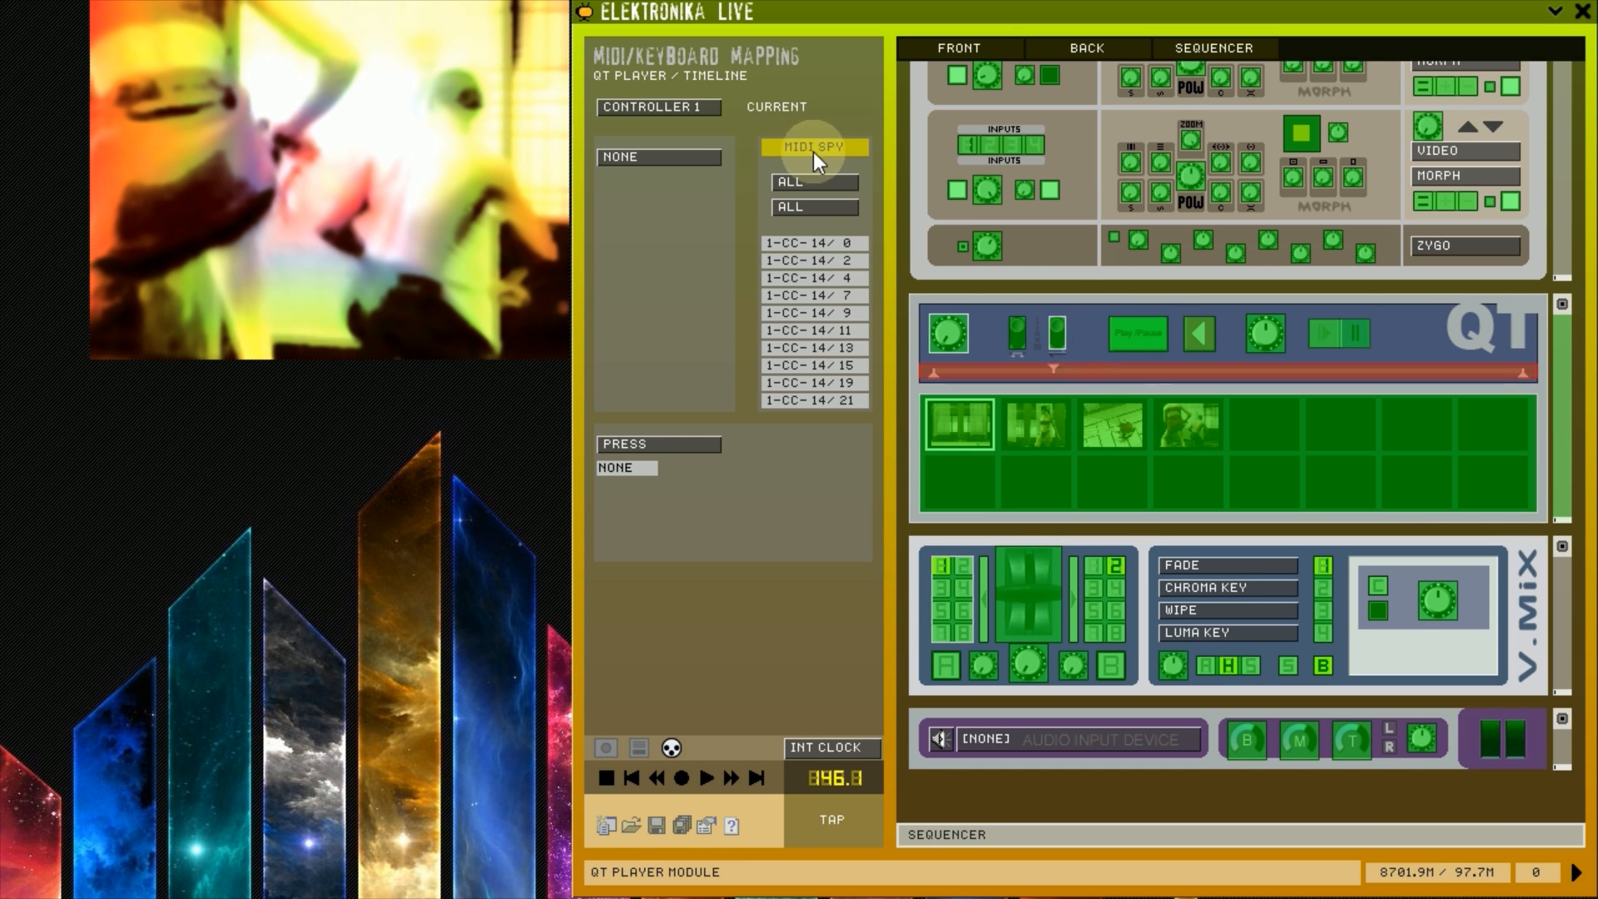
click(695, 111)
click(690, 110)
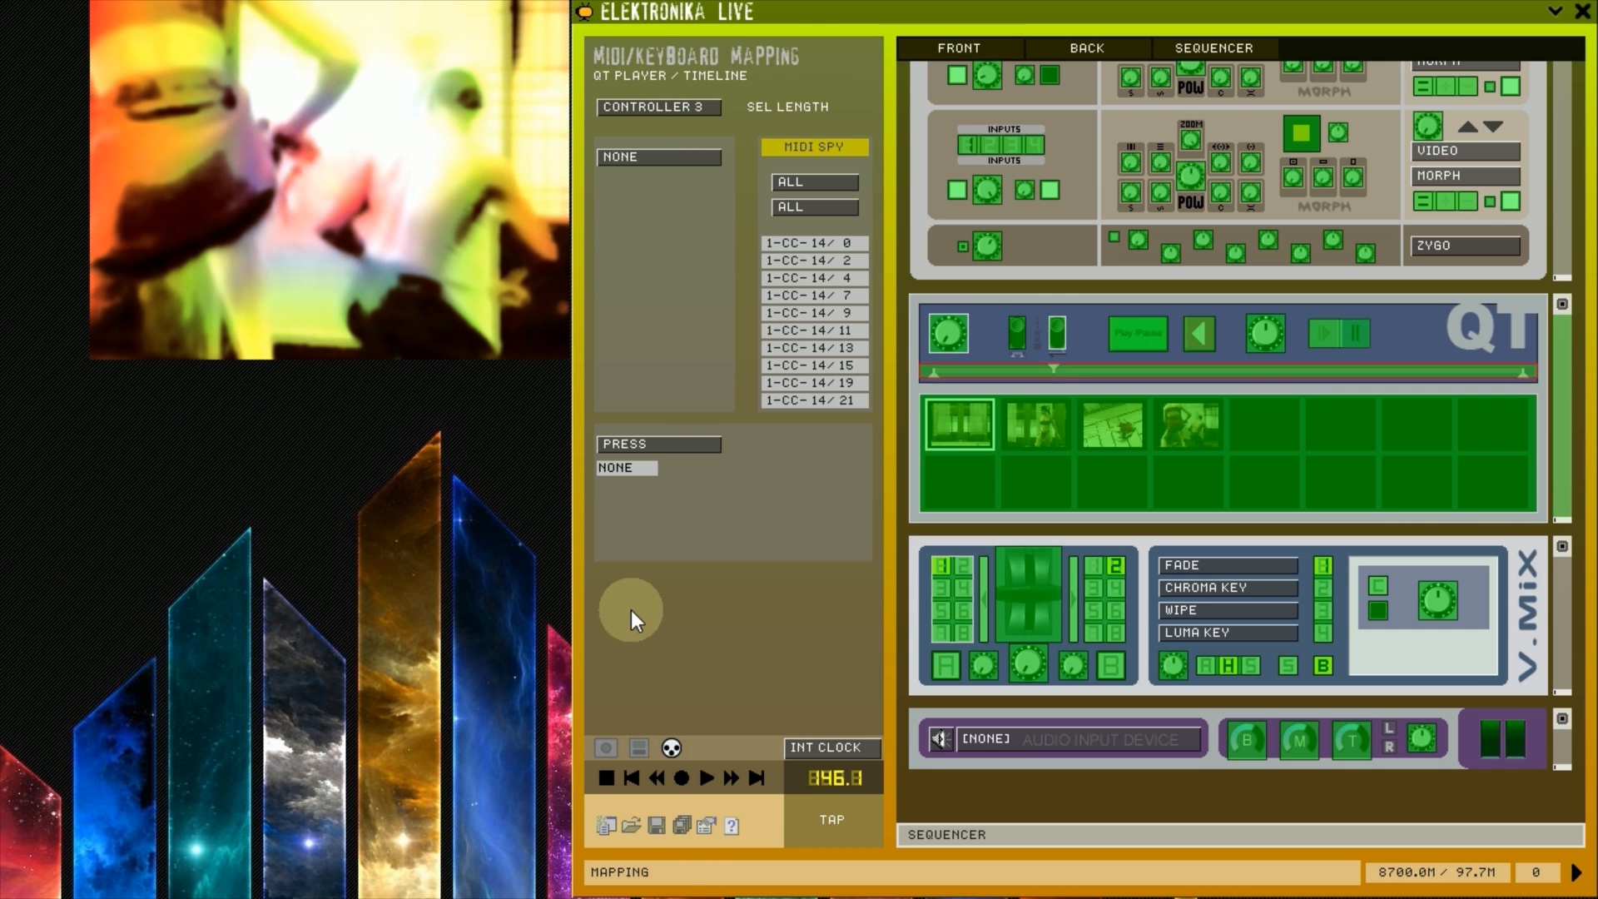
click(639, 747)
click(670, 748)
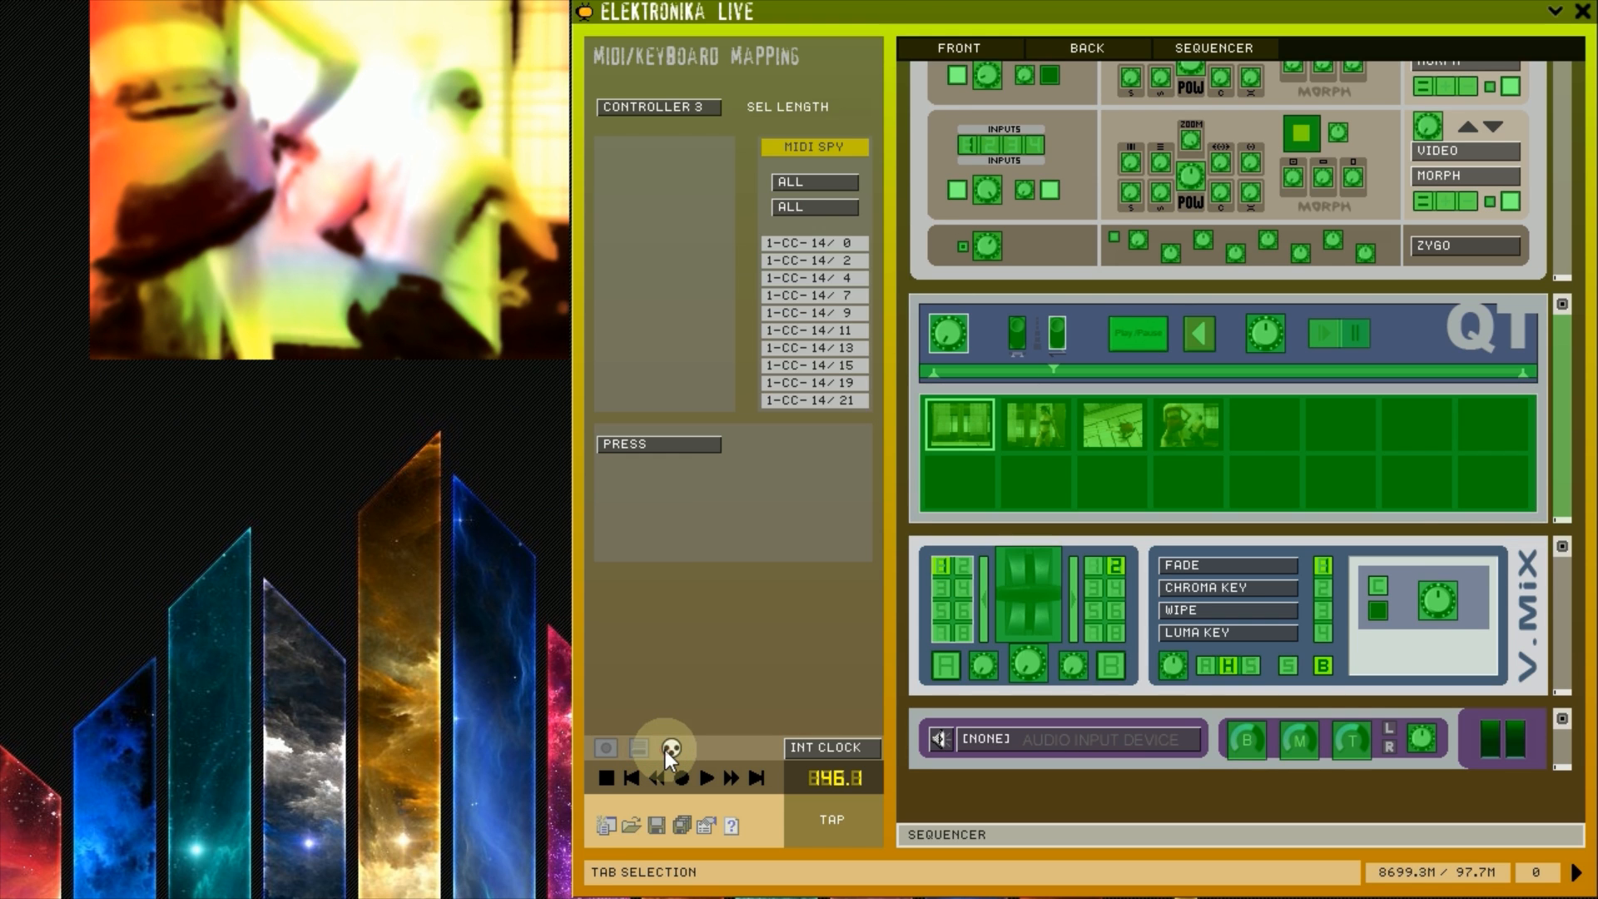